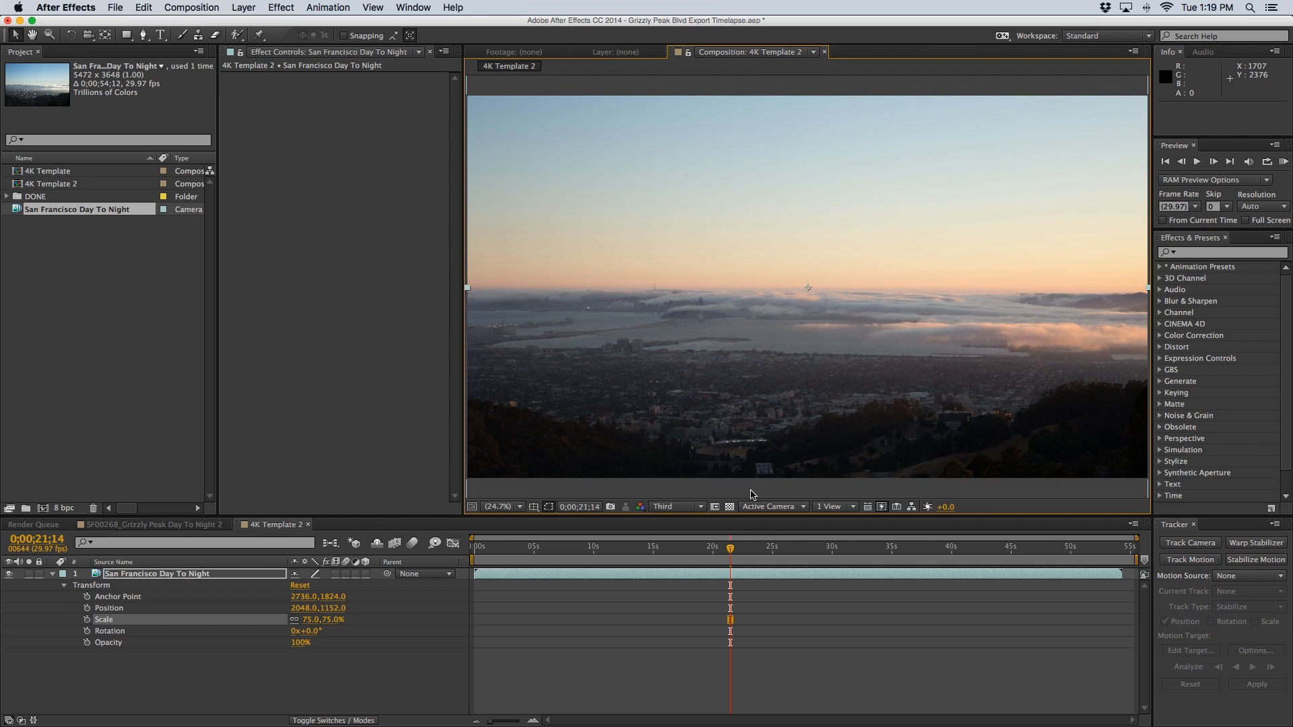
Compare the frames at 0;00;21;14 and 0;00;21;15 to examine the passer-by in the foreground
key("Page_Down")
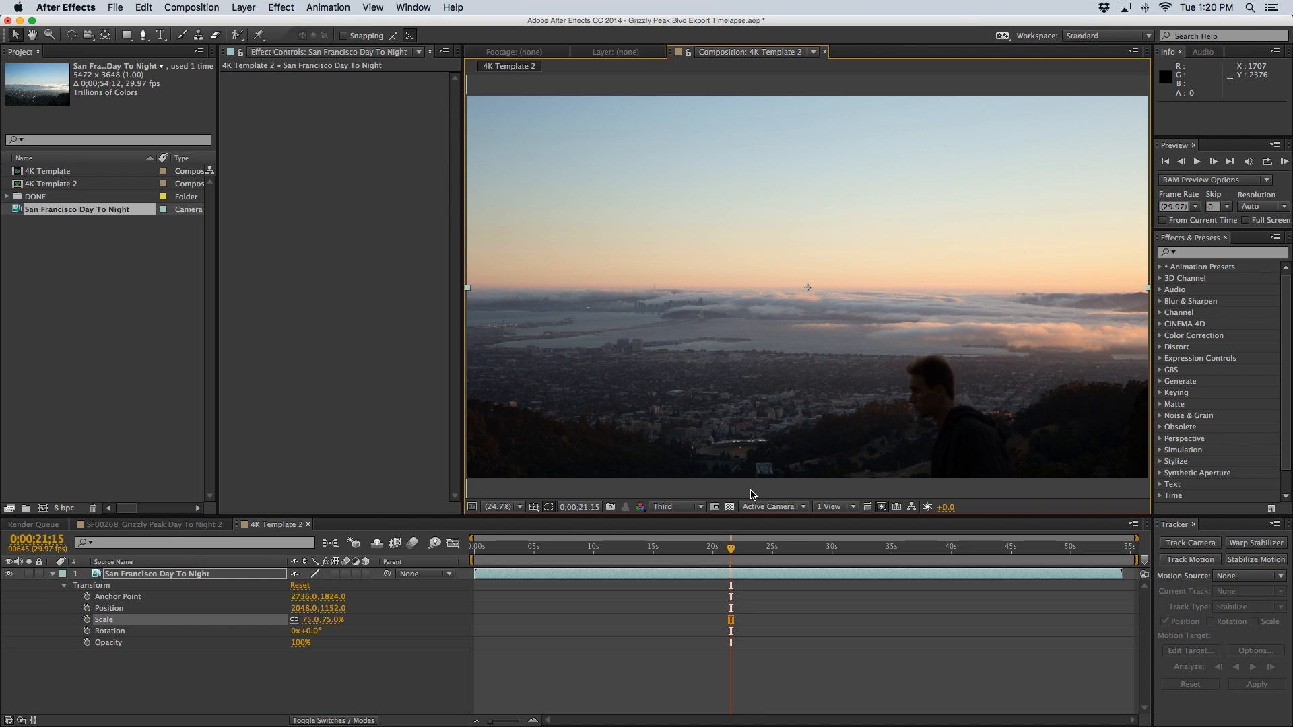
key("Page_Up")
key("Page_Down")
key("Page_Up")
key("Page_Down")
key("Page_Up")
key("Page_Down")
key("Page_Up")
key("Page_Down")
key("Page_Up")
key("Page_Down")
key("Page_Up")
key("Page_Down")
Duplicate the San Francisco Day To Night layer and trim the copy's start to about 0;00;21;20
left_click_drag(463, 516, 464, 490)
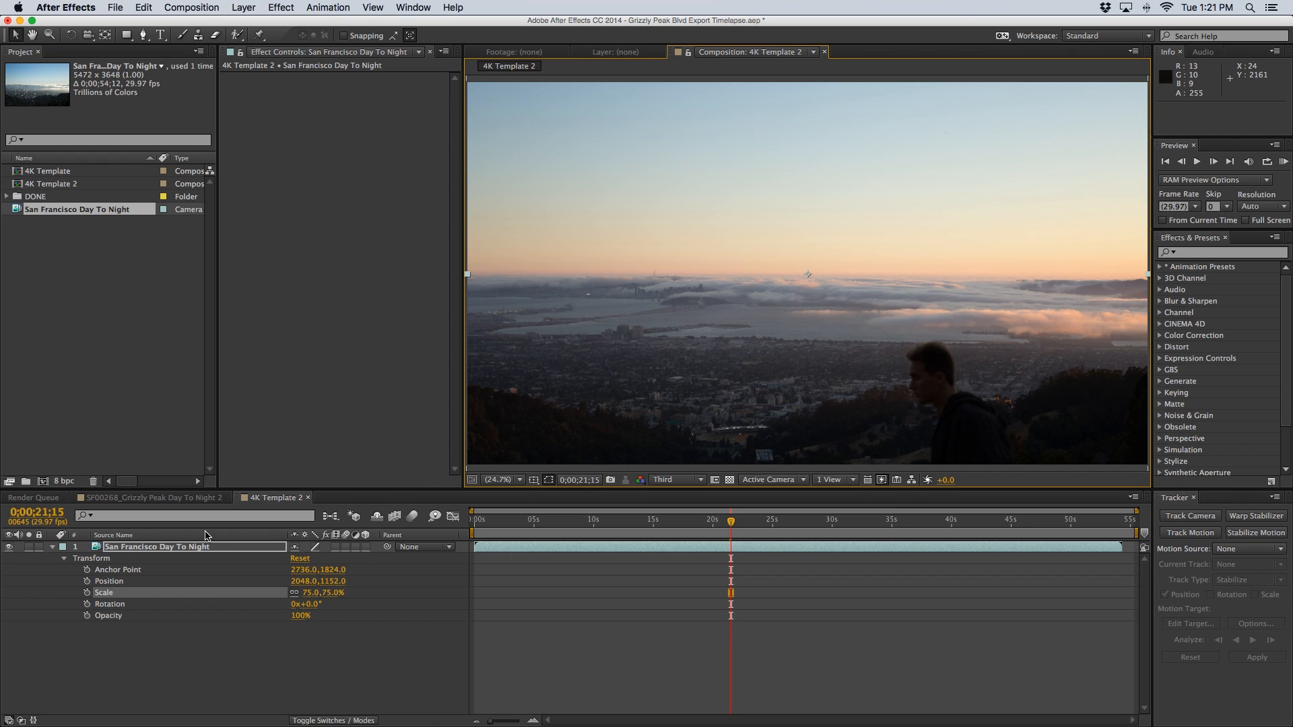
left_click(190, 547)
key("super+d")
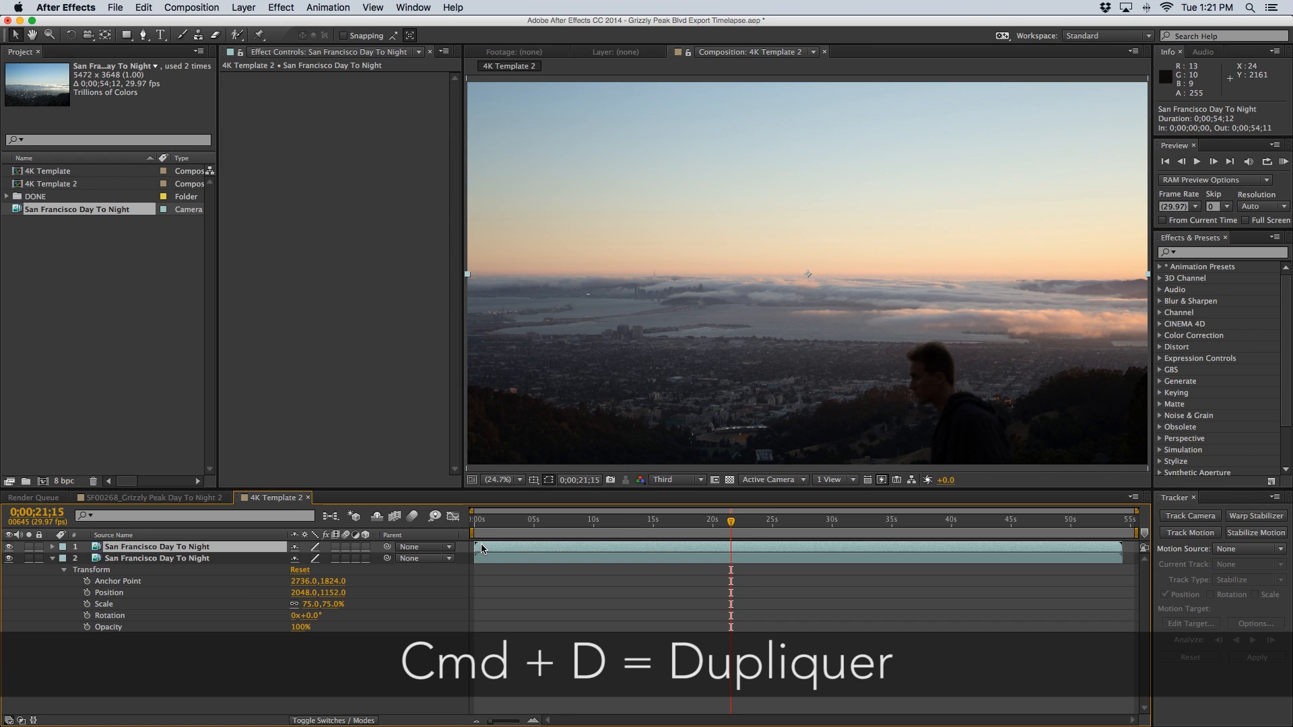
left_click_drag(475, 546, 731, 546)
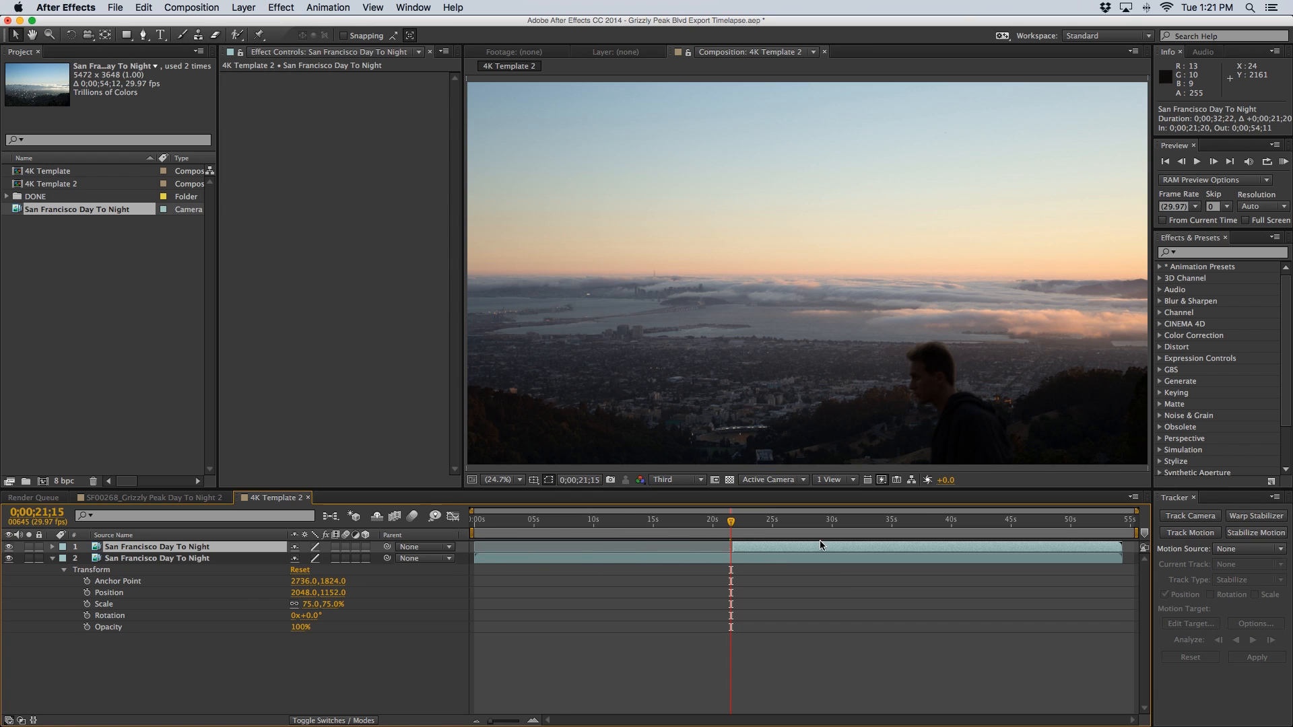
Trim the duplicate layer at both ends to the single frame at 0;00;21;15
left_click_drag(1115, 546, 740, 547)
key("equal")
key("equal")
key("equal")
key("equal")
key("equal")
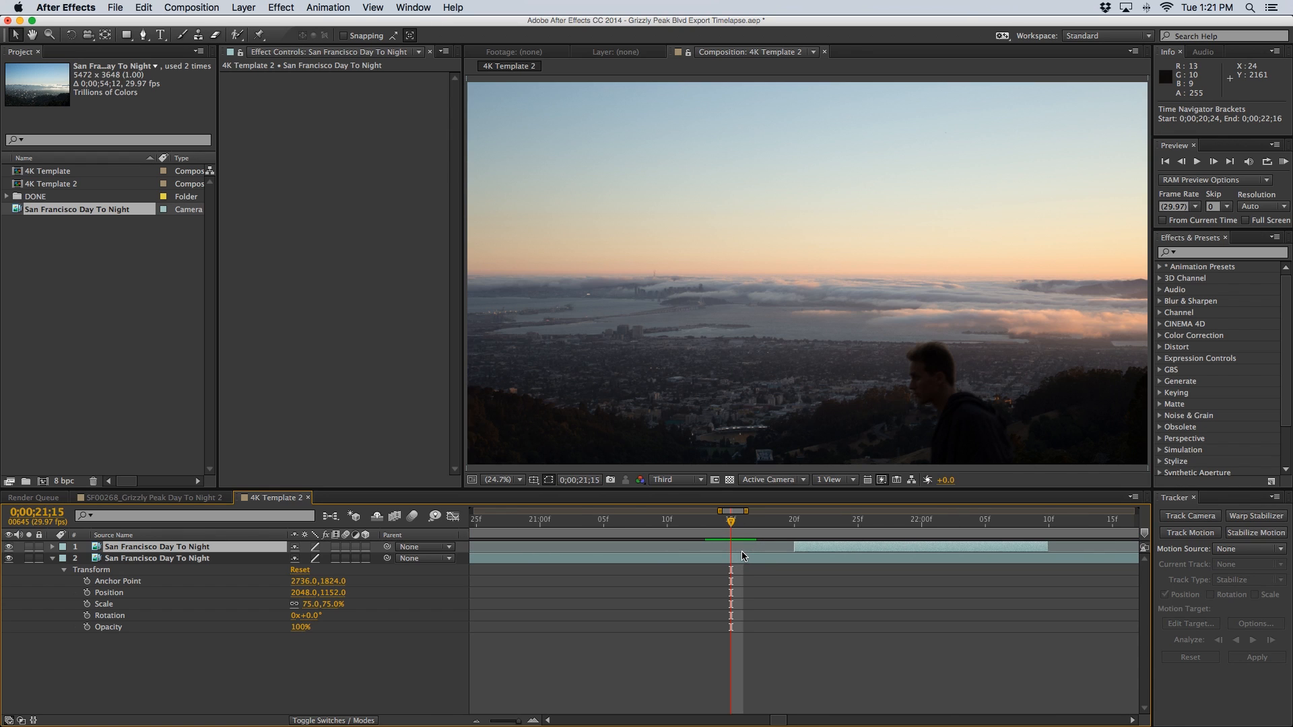
left_click_drag(796, 547, 730, 547)
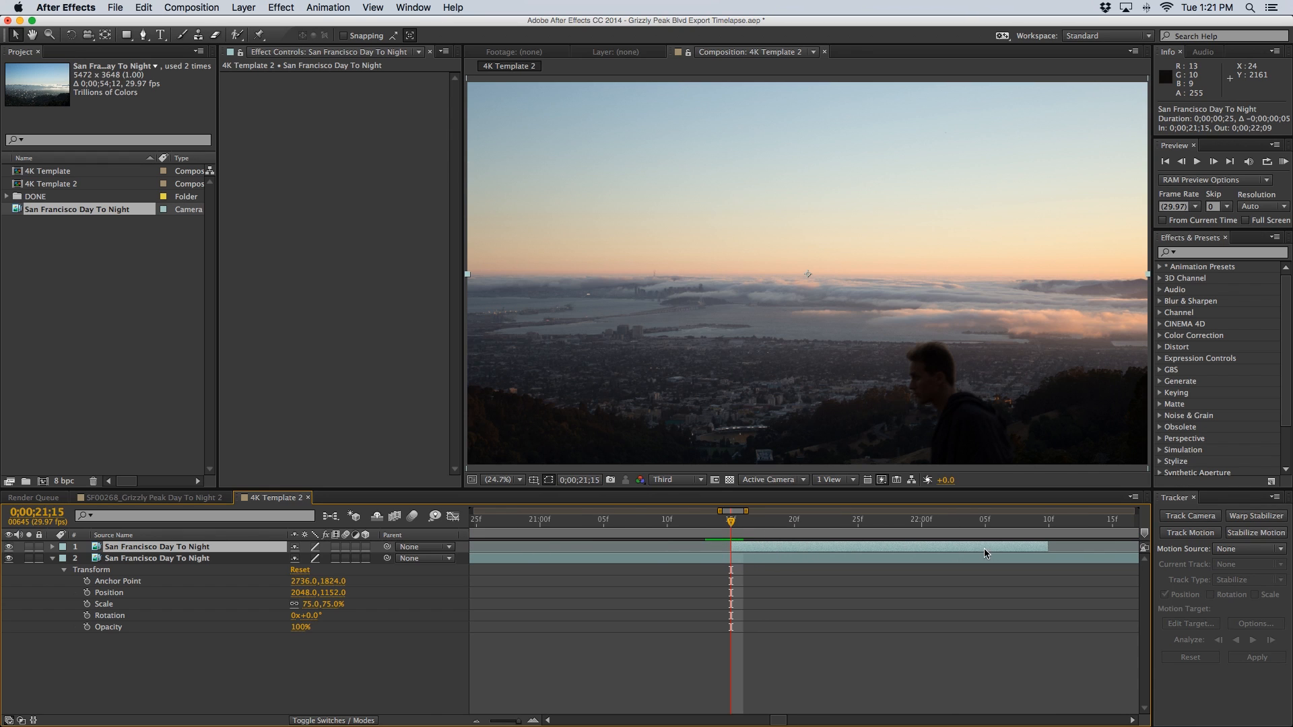
left_click_drag(1043, 548, 746, 551)
key("equal")
key("equal")
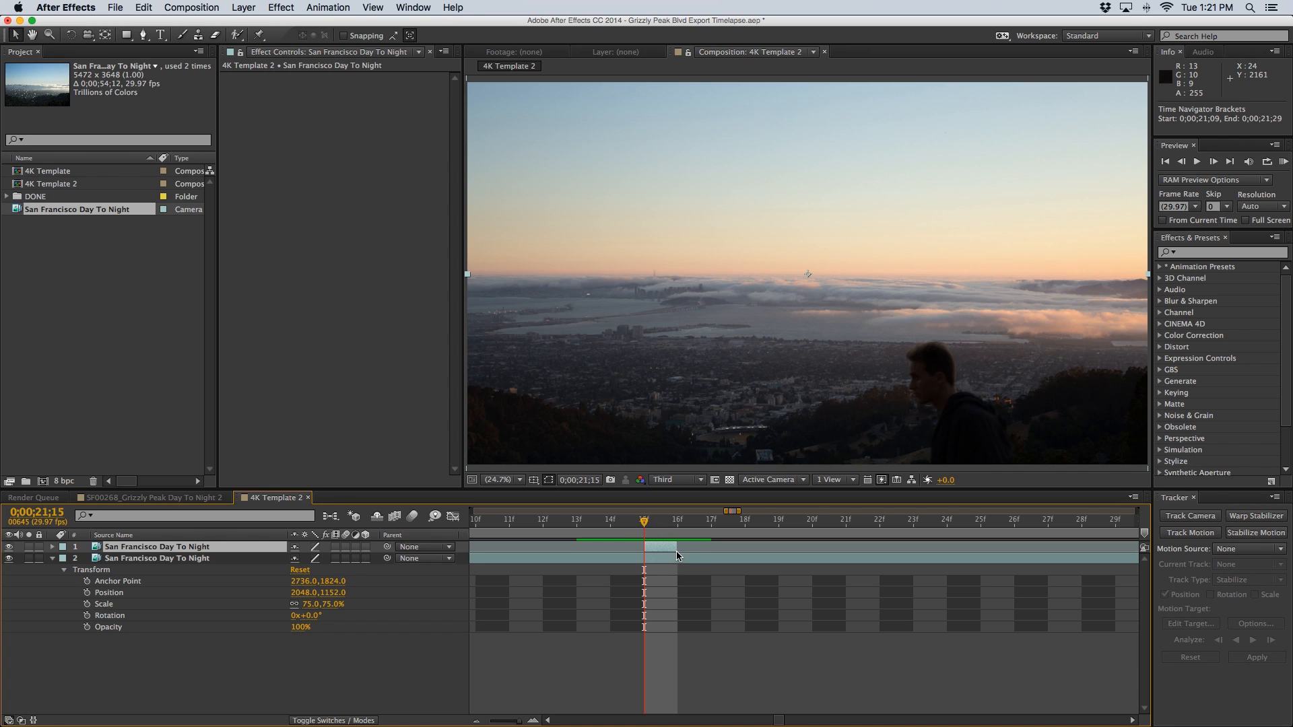
Slip the one-frame duplicate's footage by one frame to the clean image, and toggle its visibility to compare it with the original
mouse_move(677, 546)
left_mouse_down()
mouse_move(705, 546)
mouse_move(666, 547)
left_mouse_up()
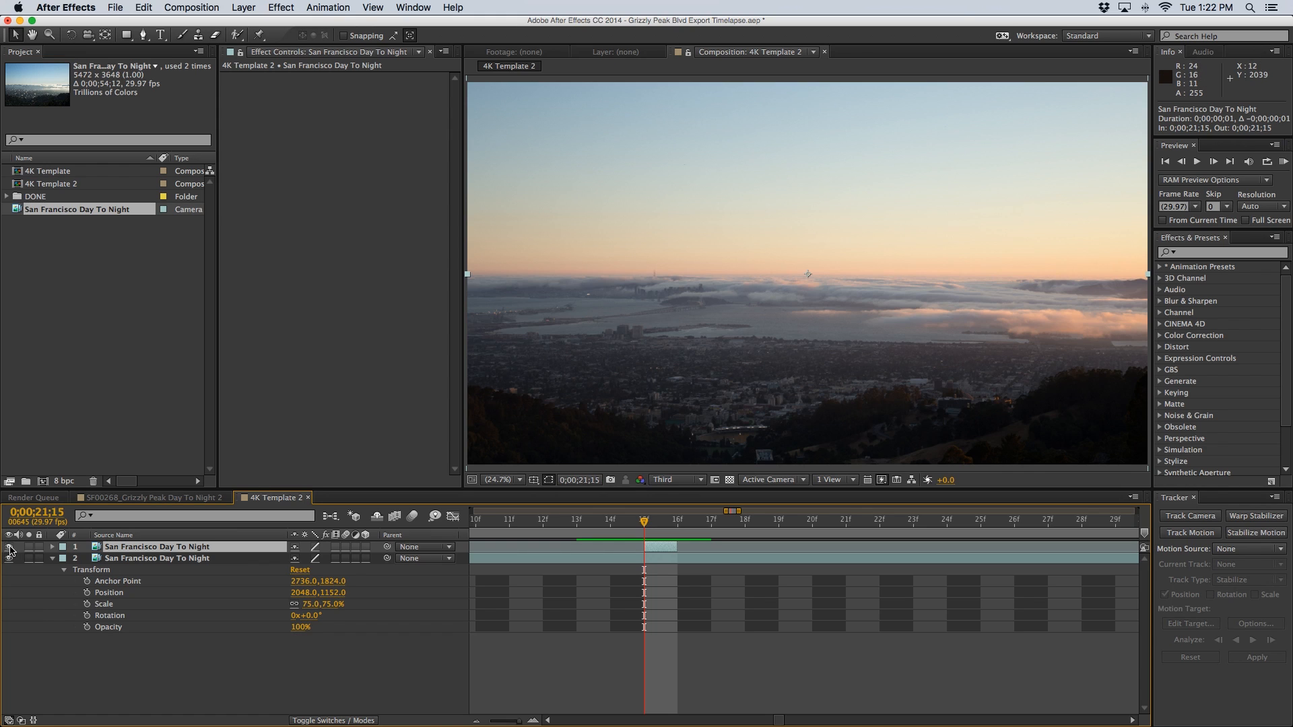
left_click(9, 548)
left_click(9, 547)
left_click(9, 547)
left_click(10, 548)
left_click(9, 547)
left_click(10, 548)
left_click(9, 548)
left_click(9, 548)
left_click(9, 548)
left_click(9, 547)
left_click(10, 547)
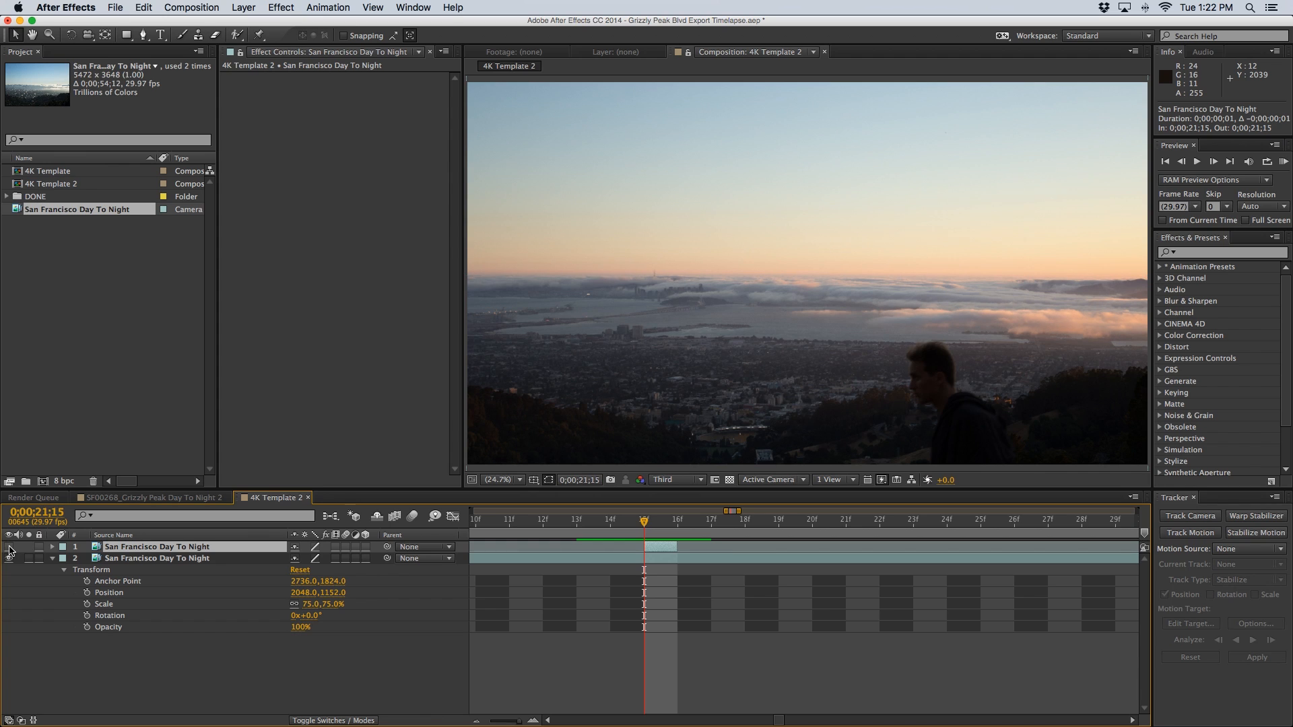
left_click(9, 547)
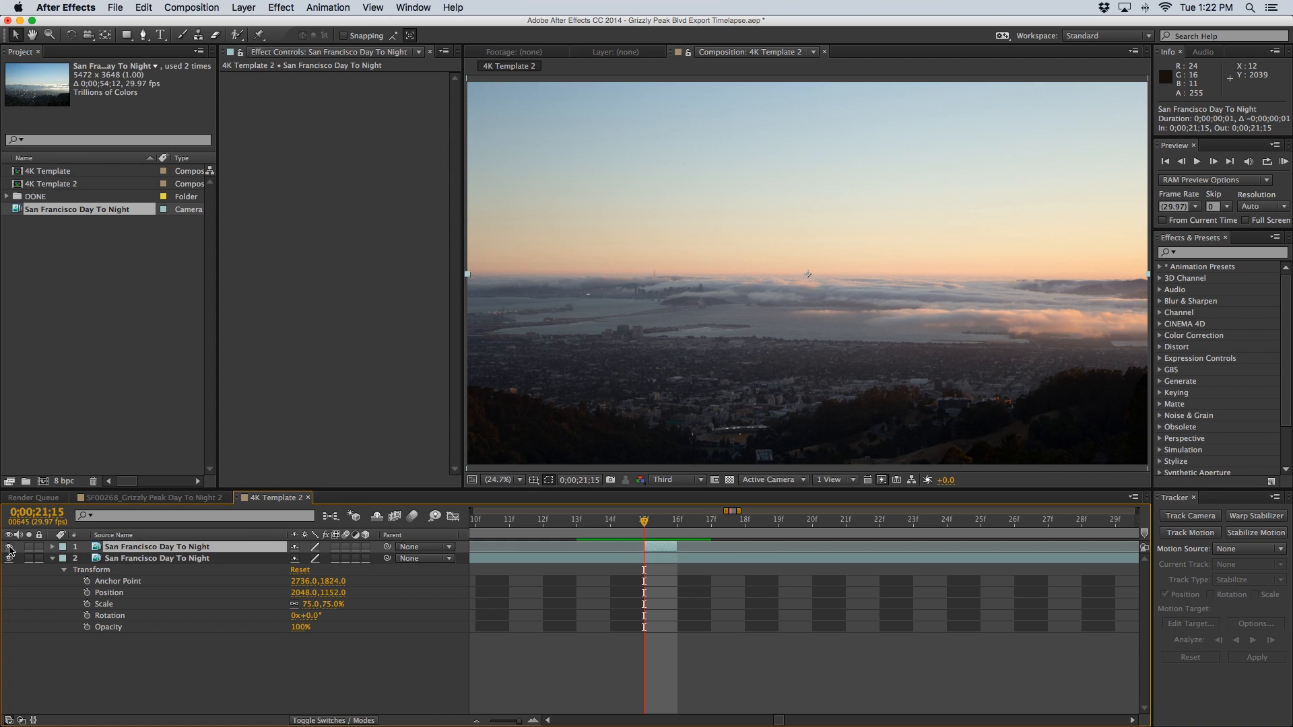
Draw a closed eight-point Pen mask on the duplicate layer around the area where the passer-by stands, extending below the frame
left_click(149, 548)
left_click(144, 36)
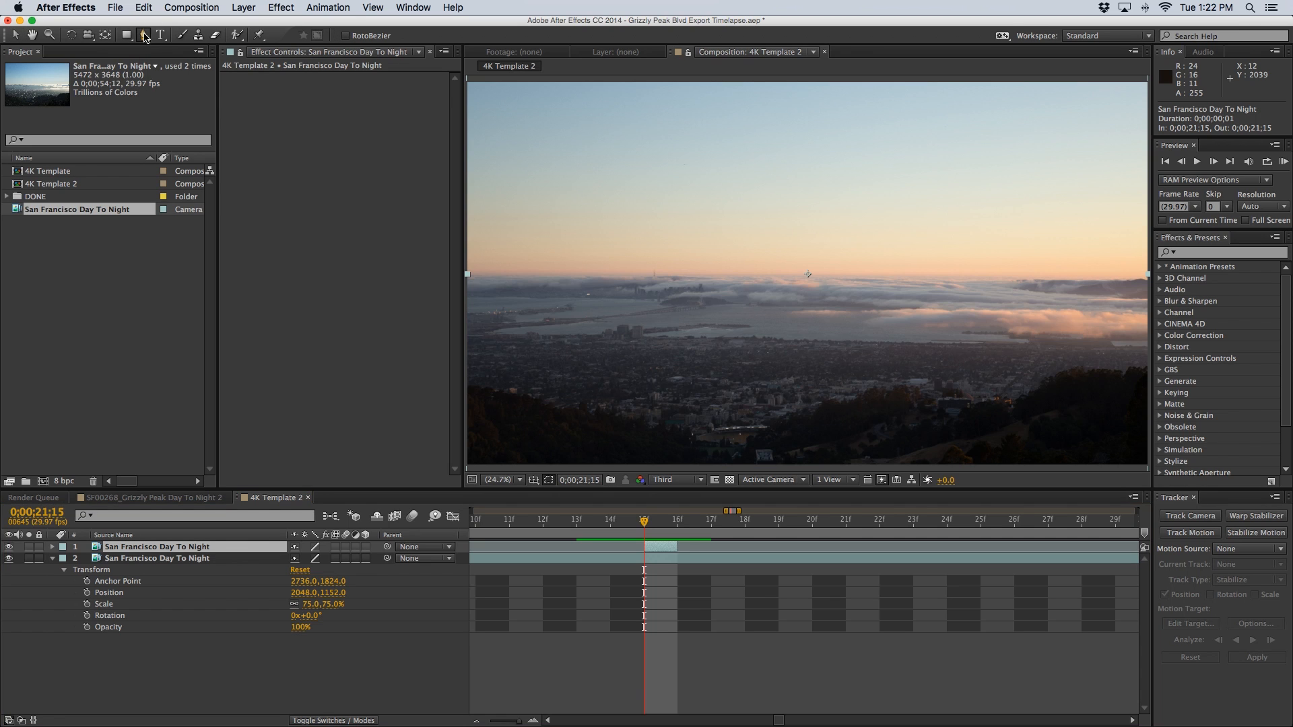
left_click(519, 480)
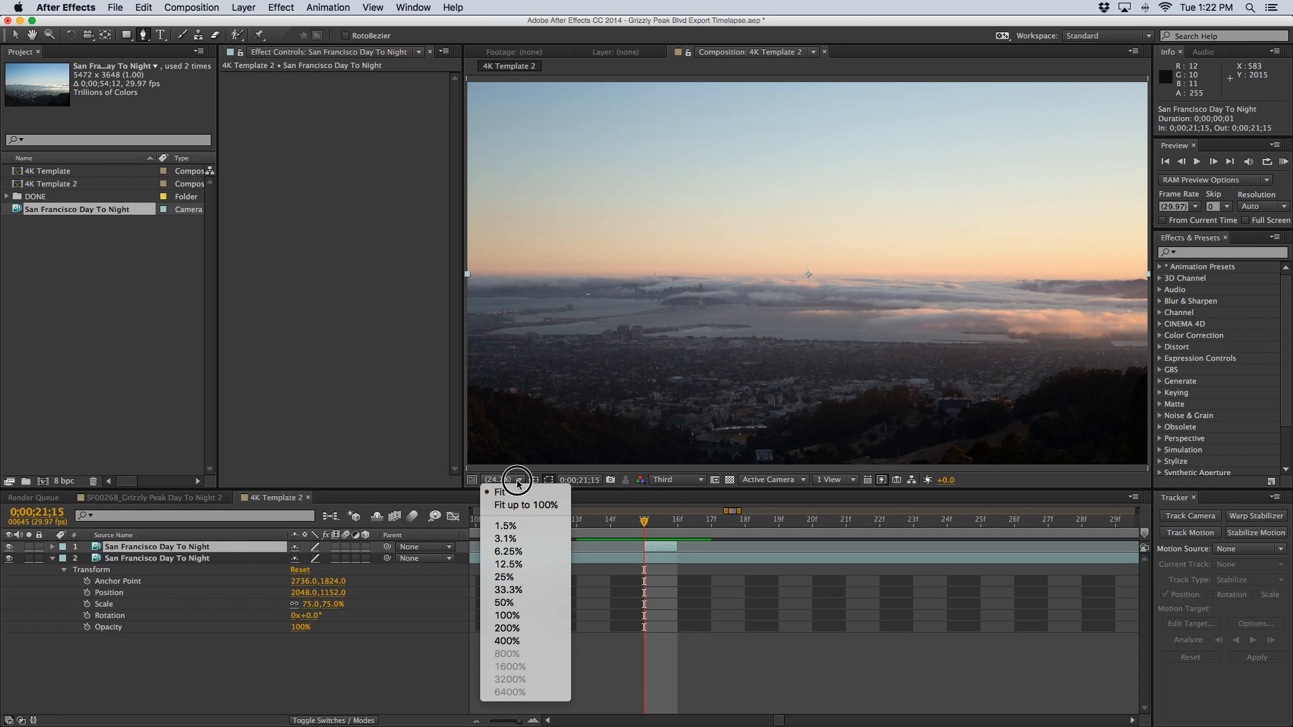
left_click(518, 577)
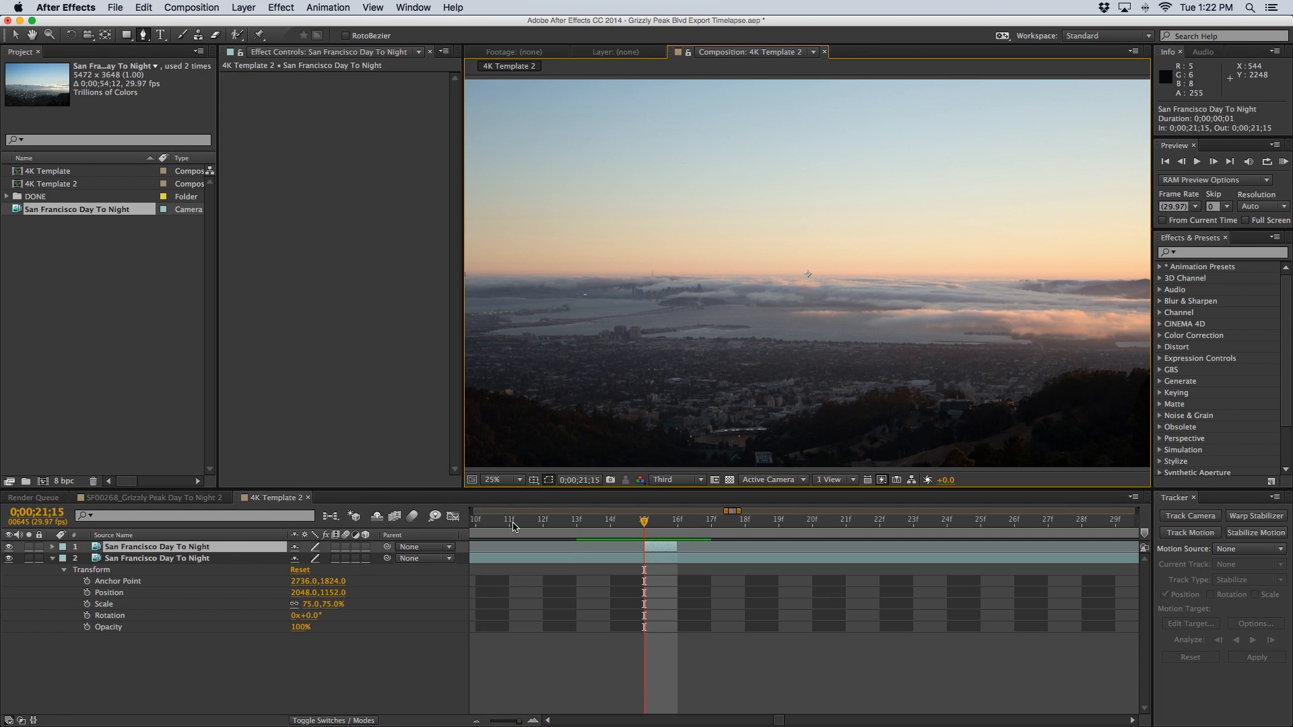
left_click(520, 480)
left_click(522, 484)
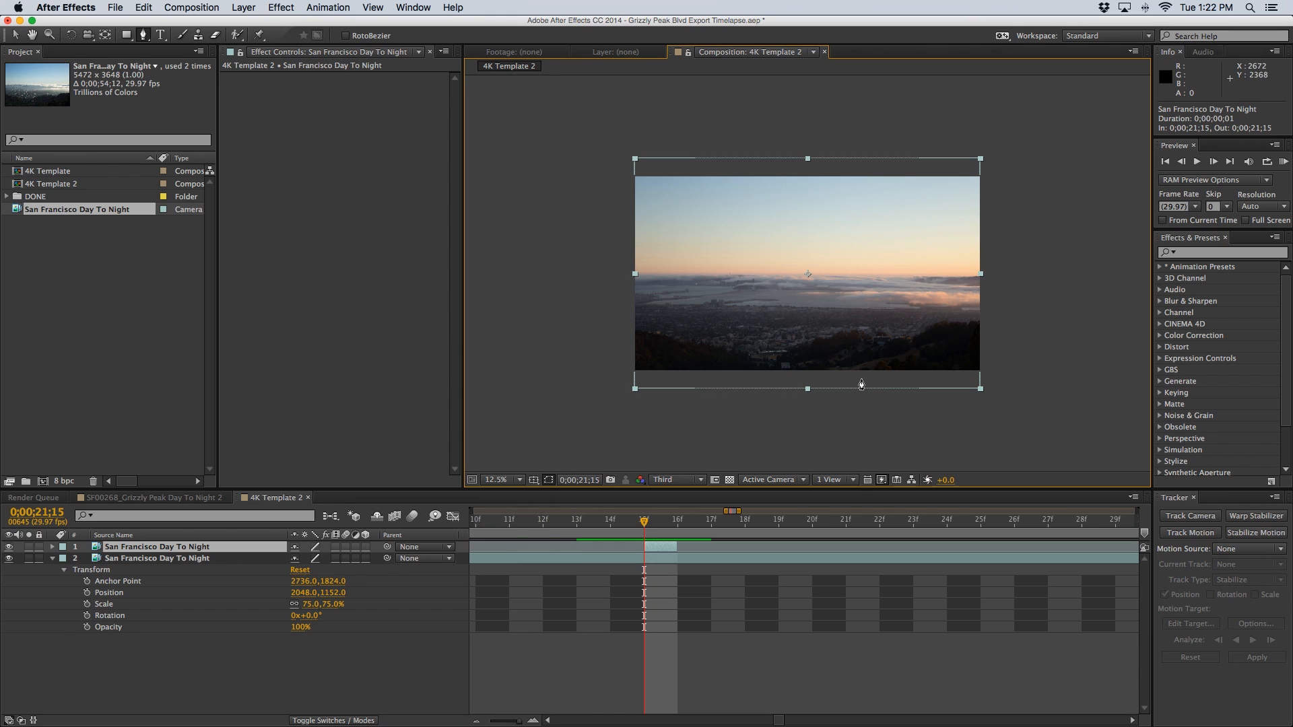
left_click(9, 549)
left_click(8, 549)
left_click(8, 549)
left_click(8, 549)
left_click(9, 548)
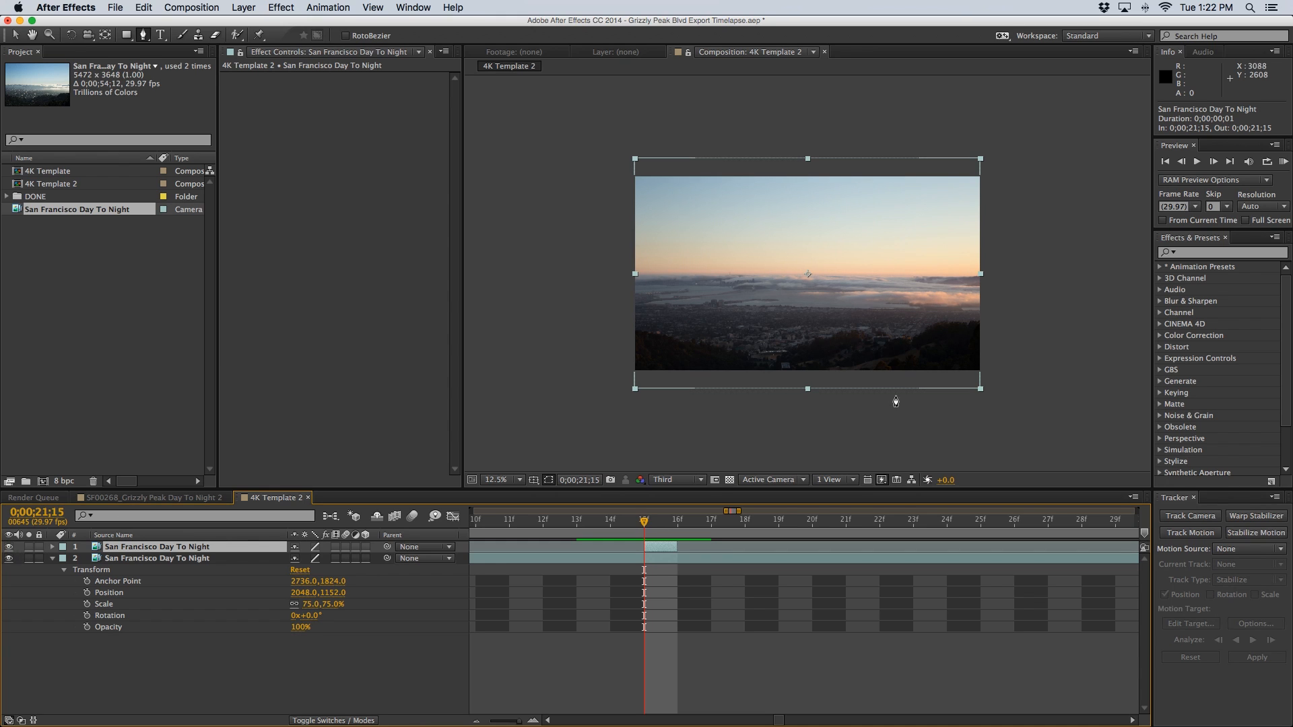
left_click(855, 378)
left_click(853, 343)
left_click(855, 310)
left_click(876, 305)
left_click(894, 314)
left_click(900, 331)
left_click(913, 364)
left_click(917, 382)
left_click(854, 378)
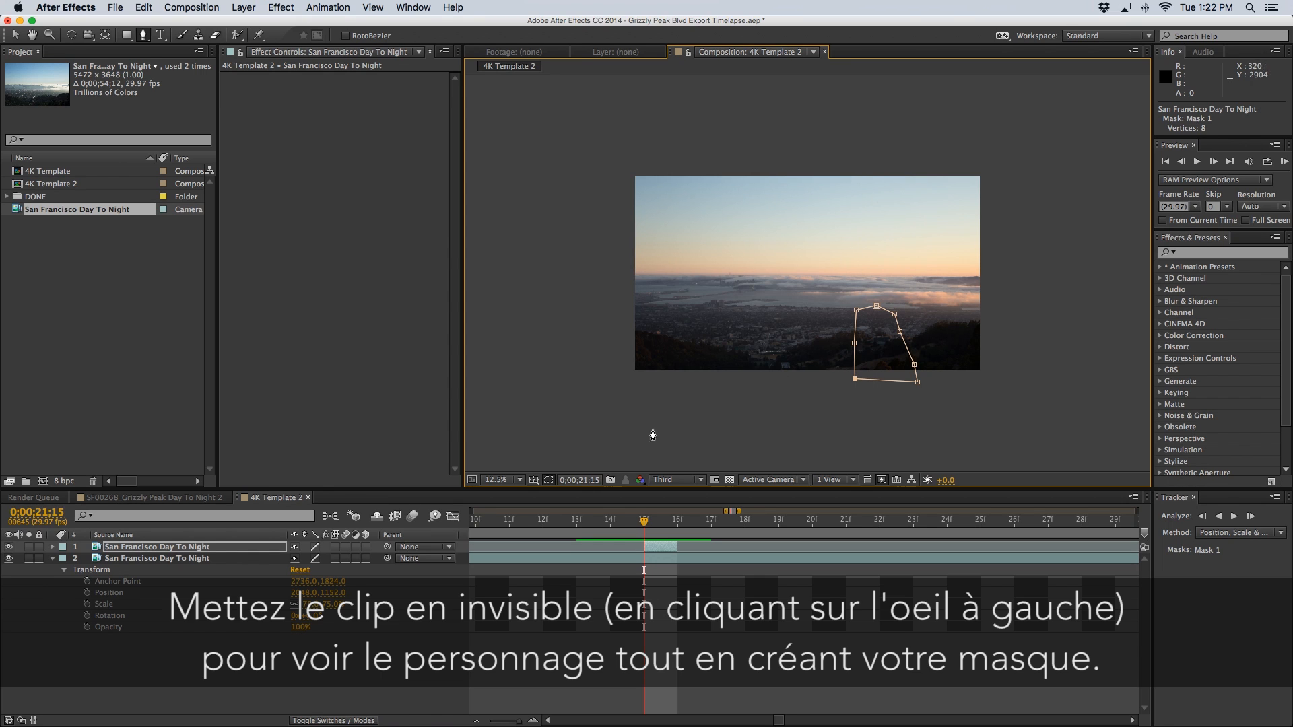
Fit the composition in view and toggle the duplicate layer's visibility to check the mask against the passer-by
left_click(502, 480)
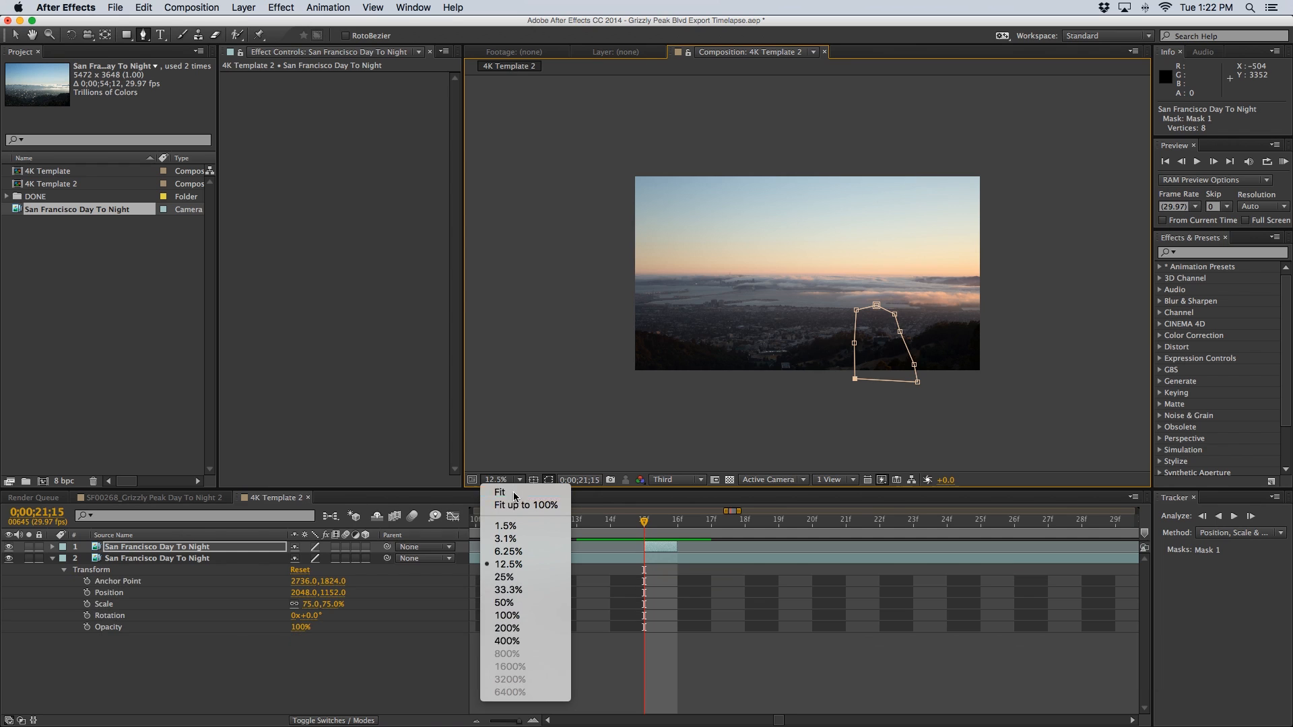
left_click(499, 492)
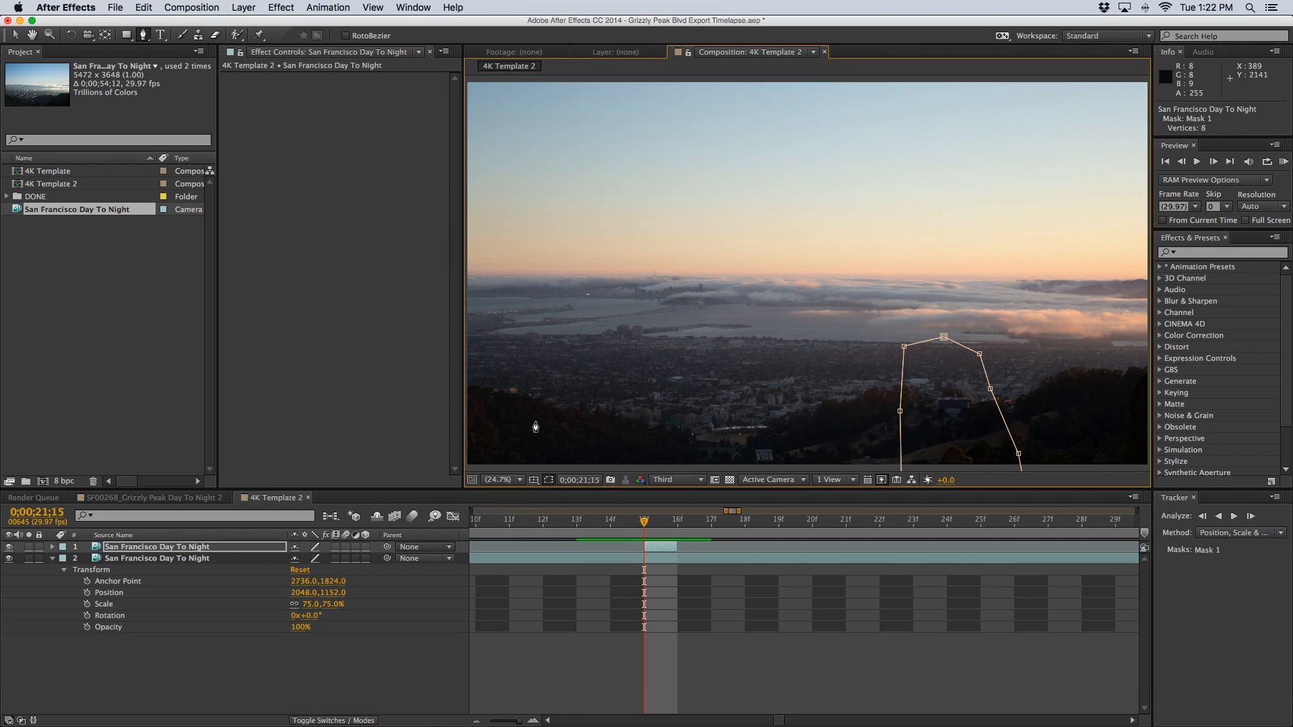
left_click(9, 547)
left_click(9, 547)
left_click(9, 548)
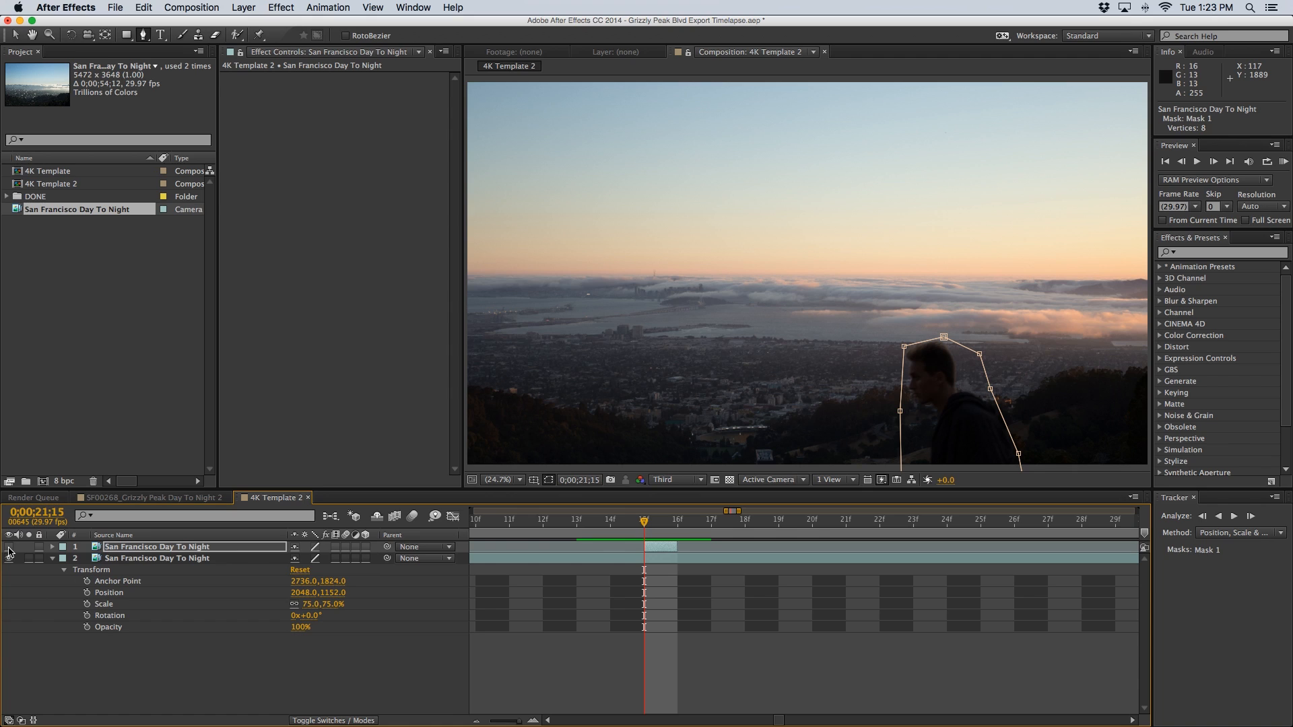
left_click(8, 549)
left_click(9, 549)
left_click(9, 549)
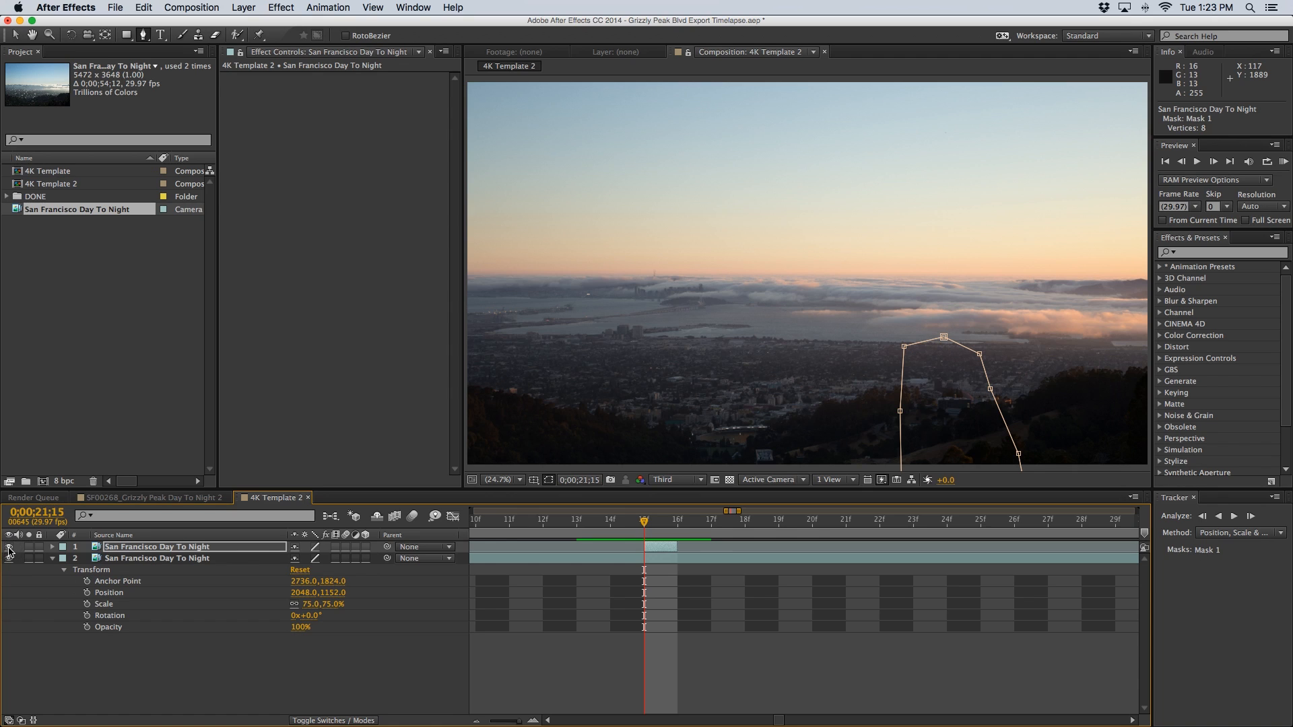
left_click(8, 549)
left_click(9, 549)
left_click(8, 549)
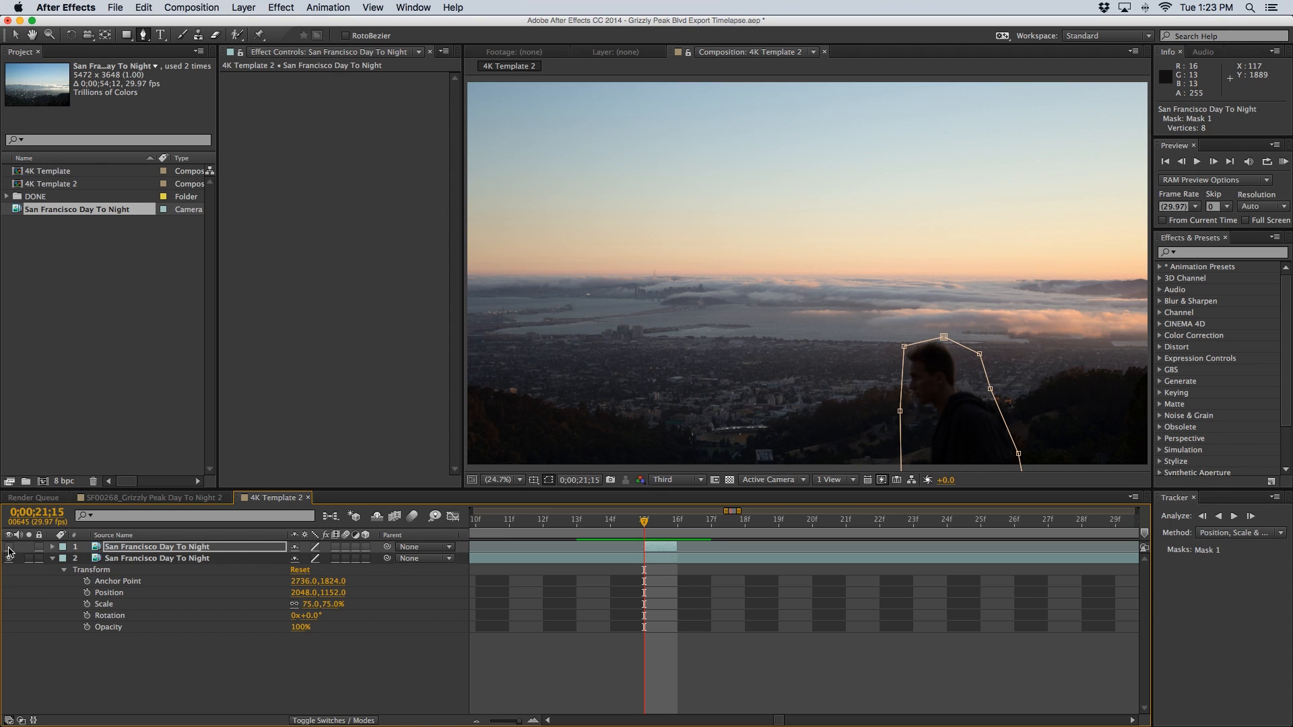
left_click(8, 549)
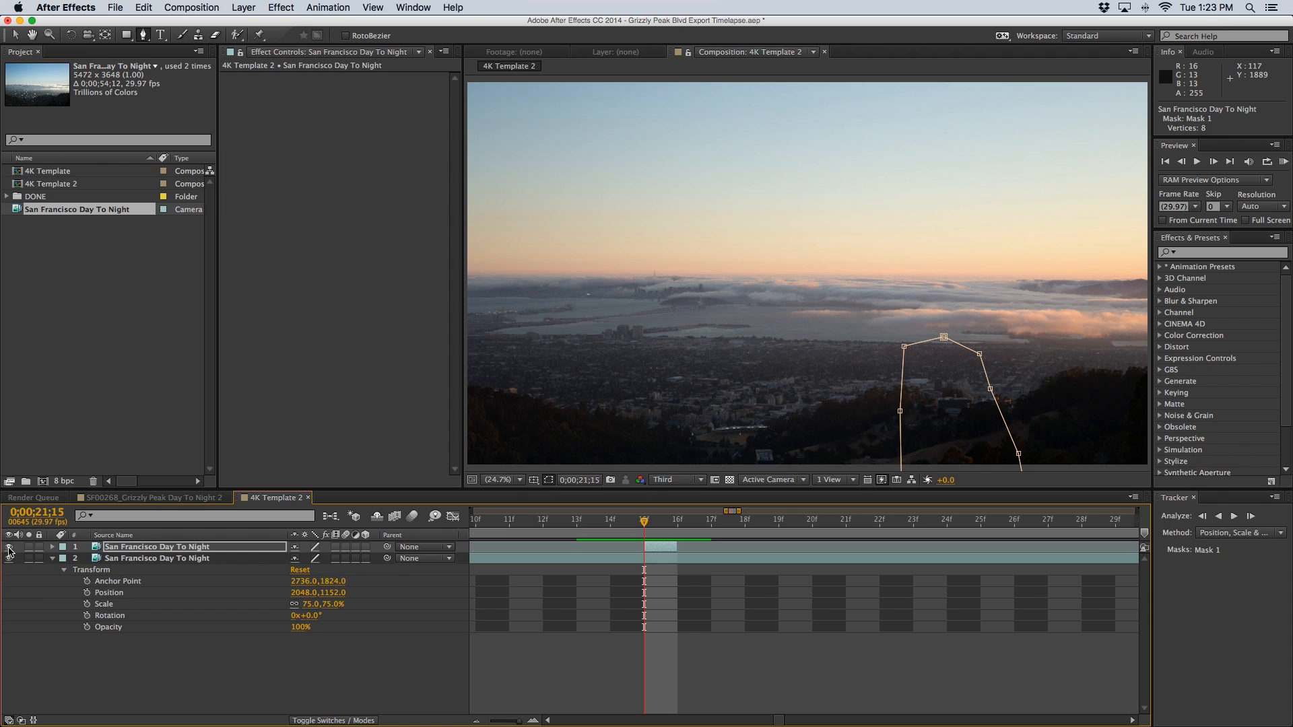
left_click(9, 549)
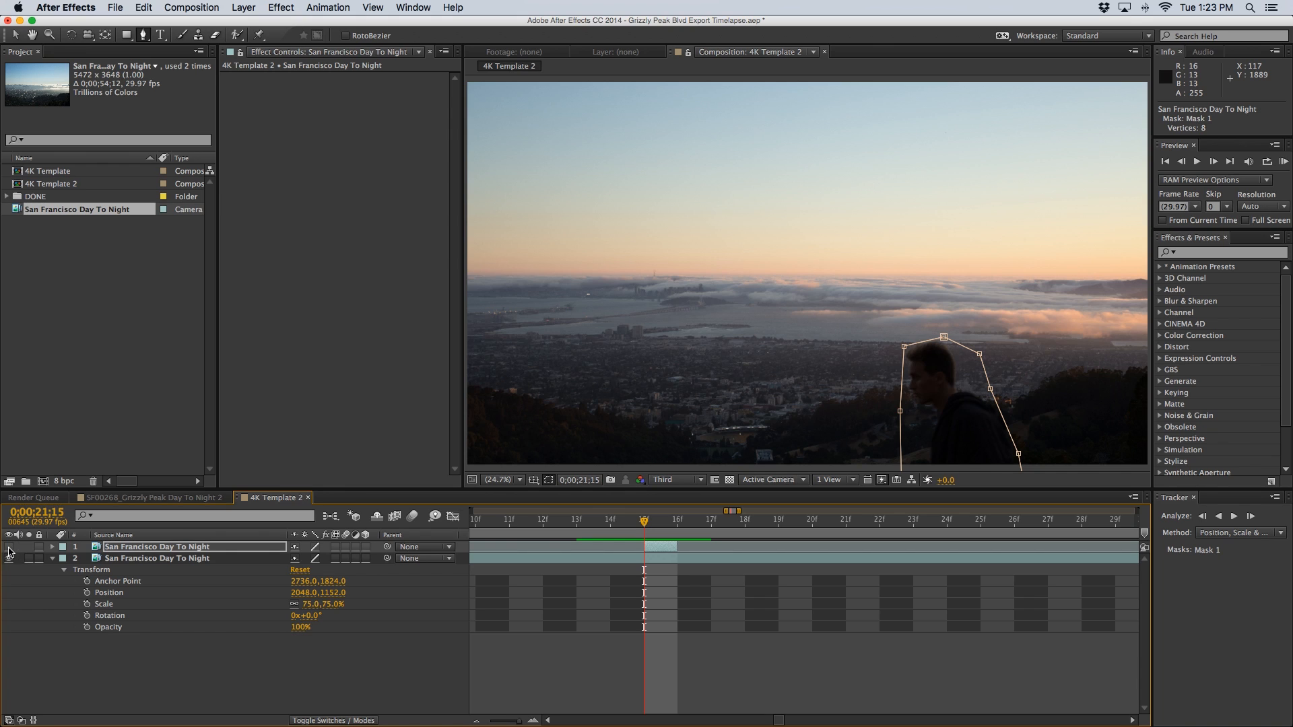
left_click(8, 549)
Hide the duplicate layer and reposition the mask's upper points around the passer-by's head and neck
left_click(9, 548)
left_click_drag(943, 337, 897, 346)
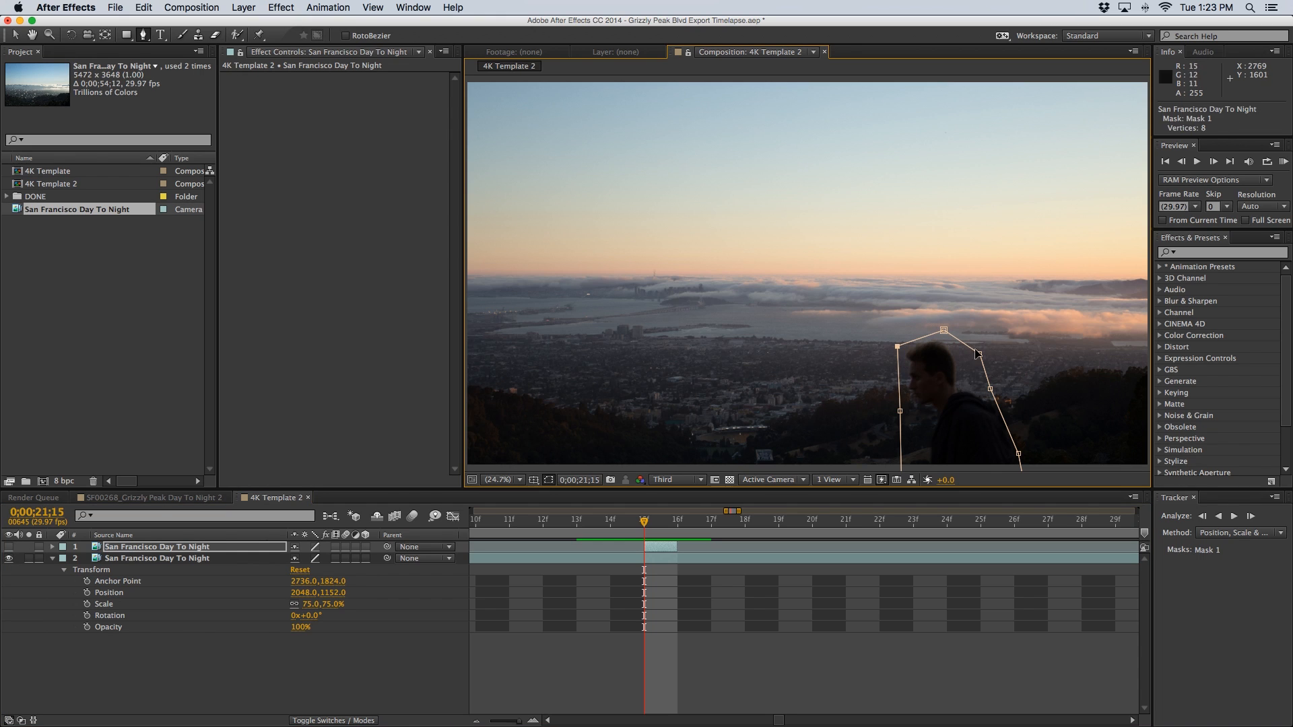
left_click_drag(979, 353, 970, 375)
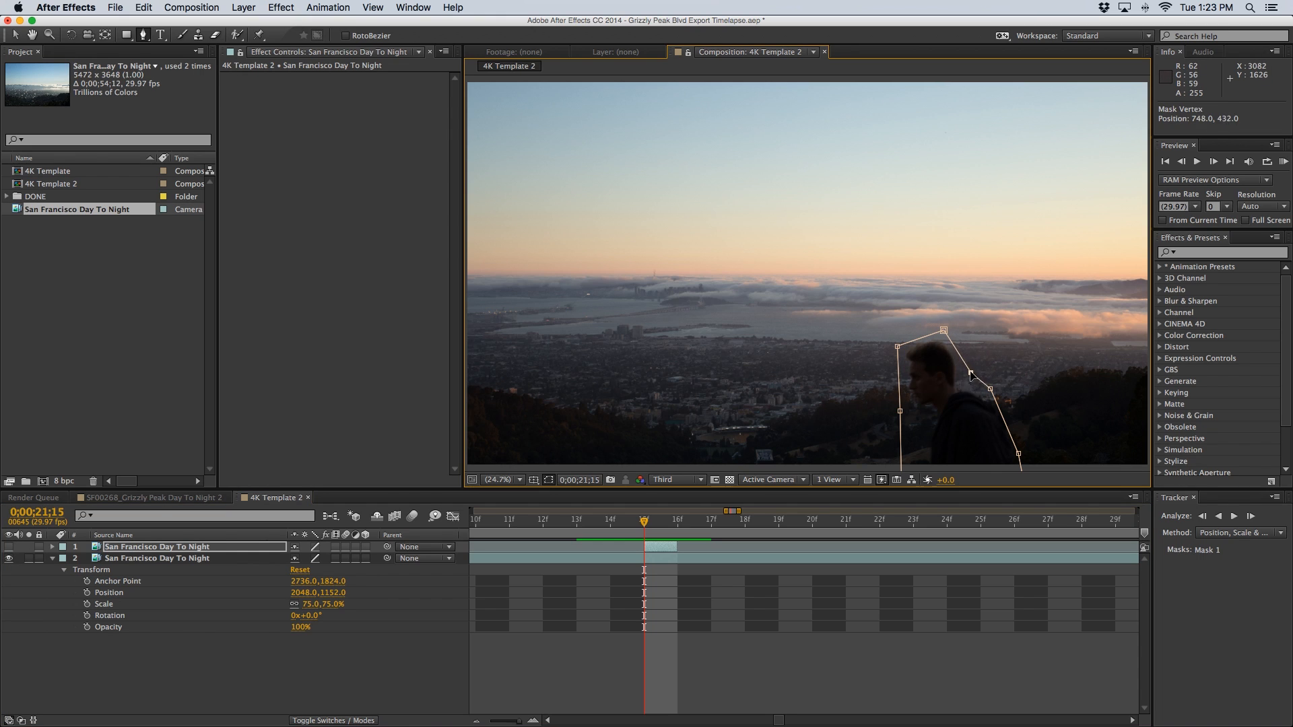
Set the Mask Feather of the duplicate layer's Mask 1 to 20 pixels
left_click(53, 547)
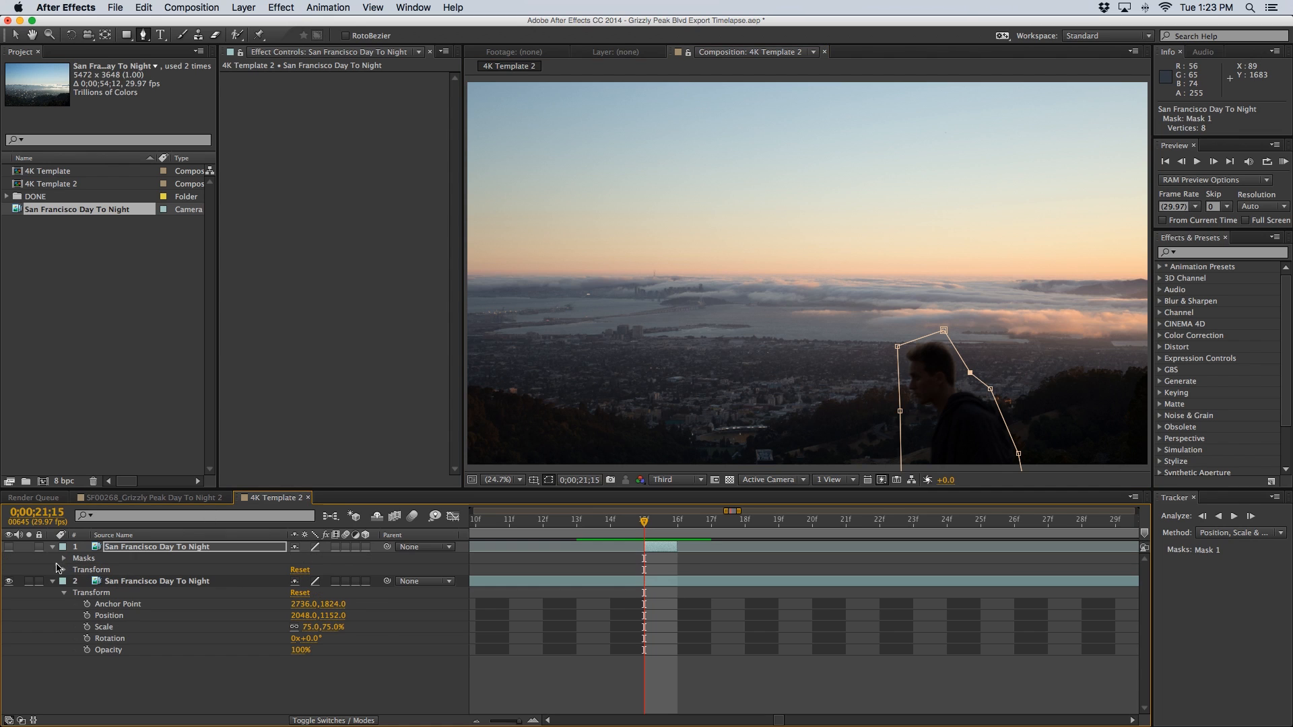
left_click(64, 558)
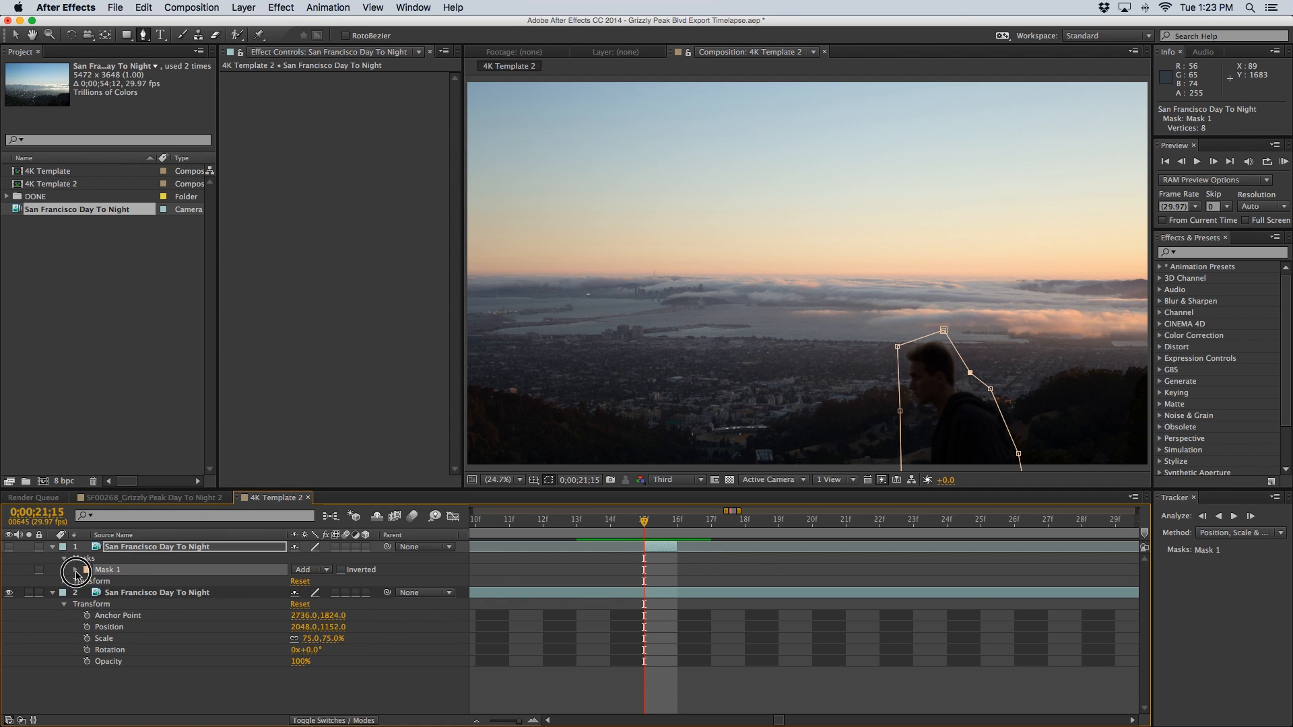
left_click(76, 570)
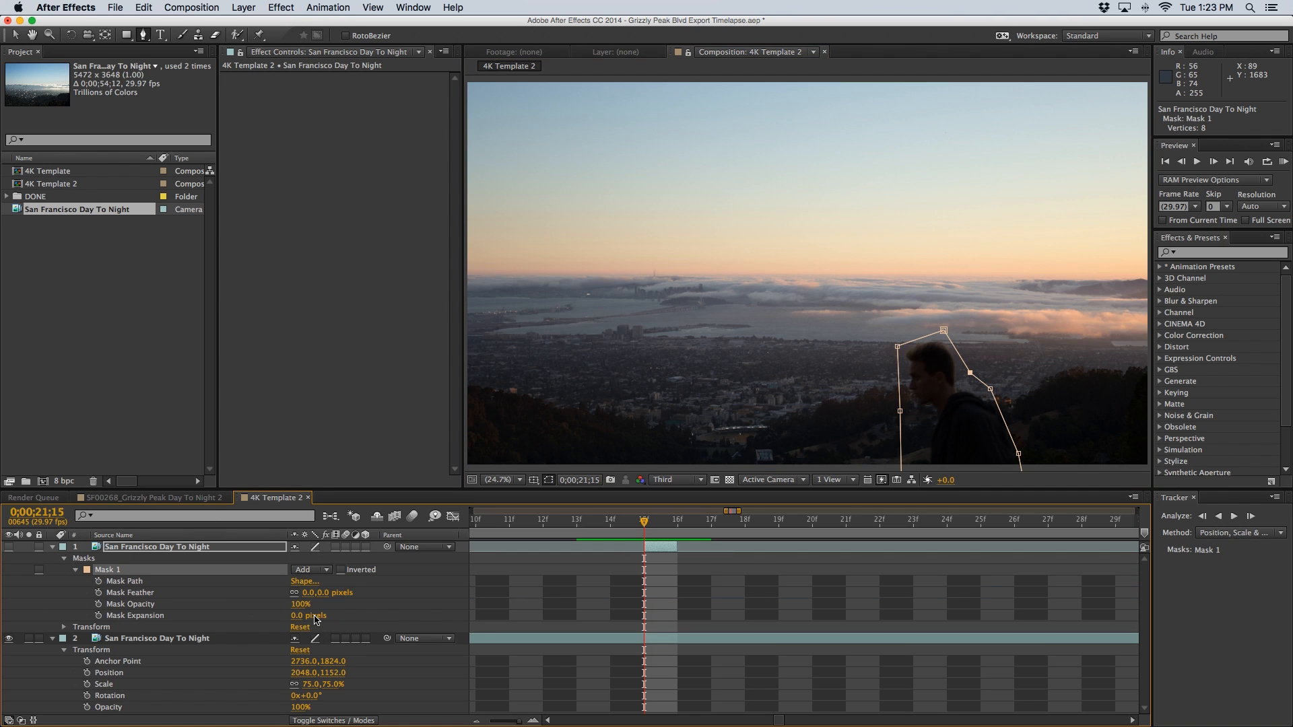
left_click(326, 593)
type("2")
key("Return")
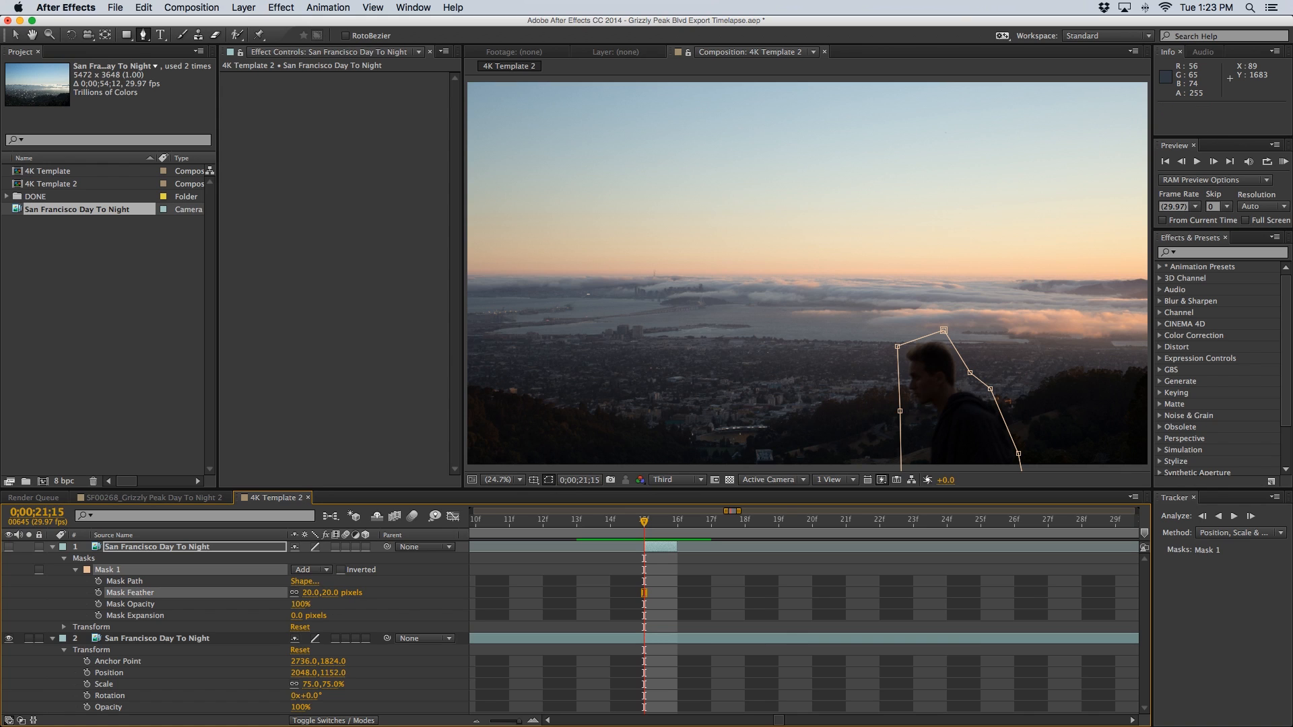
Add a mask point on the lower front edge, pull it inward, and fine-tune the lower back and top points
left_click(900, 445)
left_click_drag(900, 444, 920, 447)
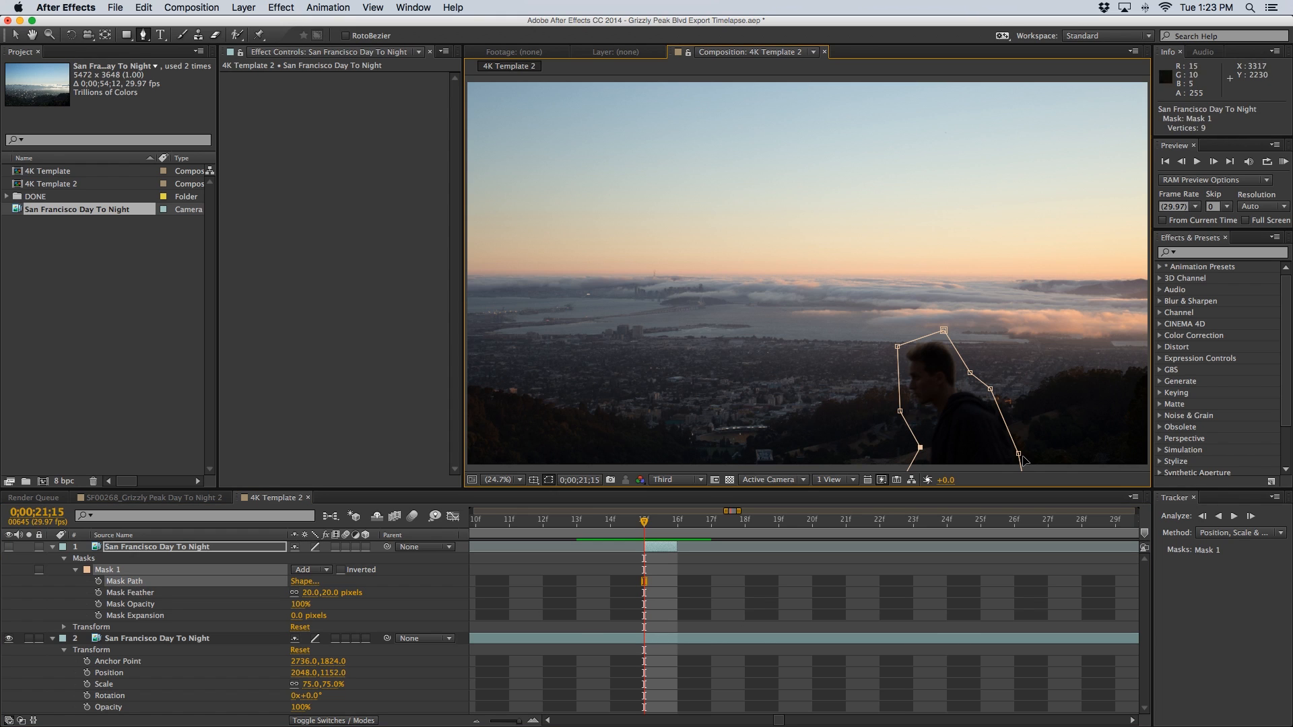
left_click_drag(1020, 455, 1024, 451)
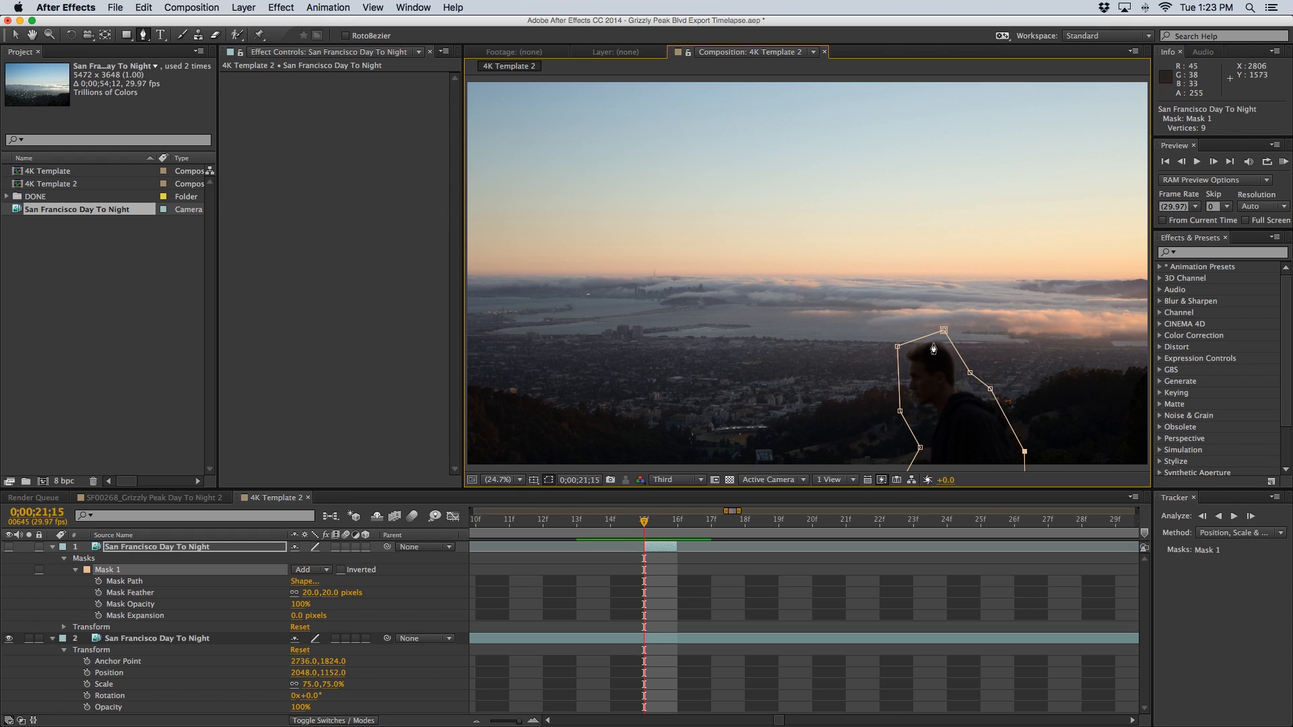
left_click_drag(944, 332, 945, 335)
Show the duplicate layer again, deselect it, and collapse the properties of both layers
left_click(9, 547)
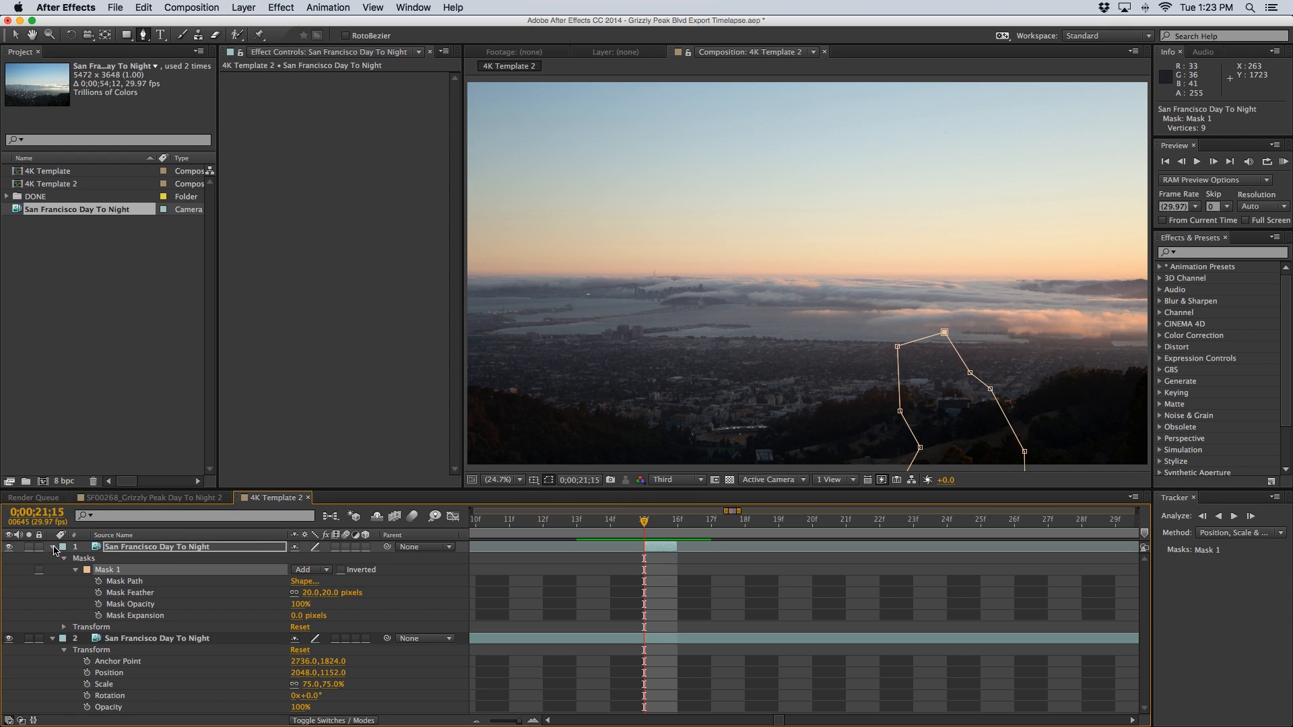
left_click(53, 547)
left_click(179, 679)
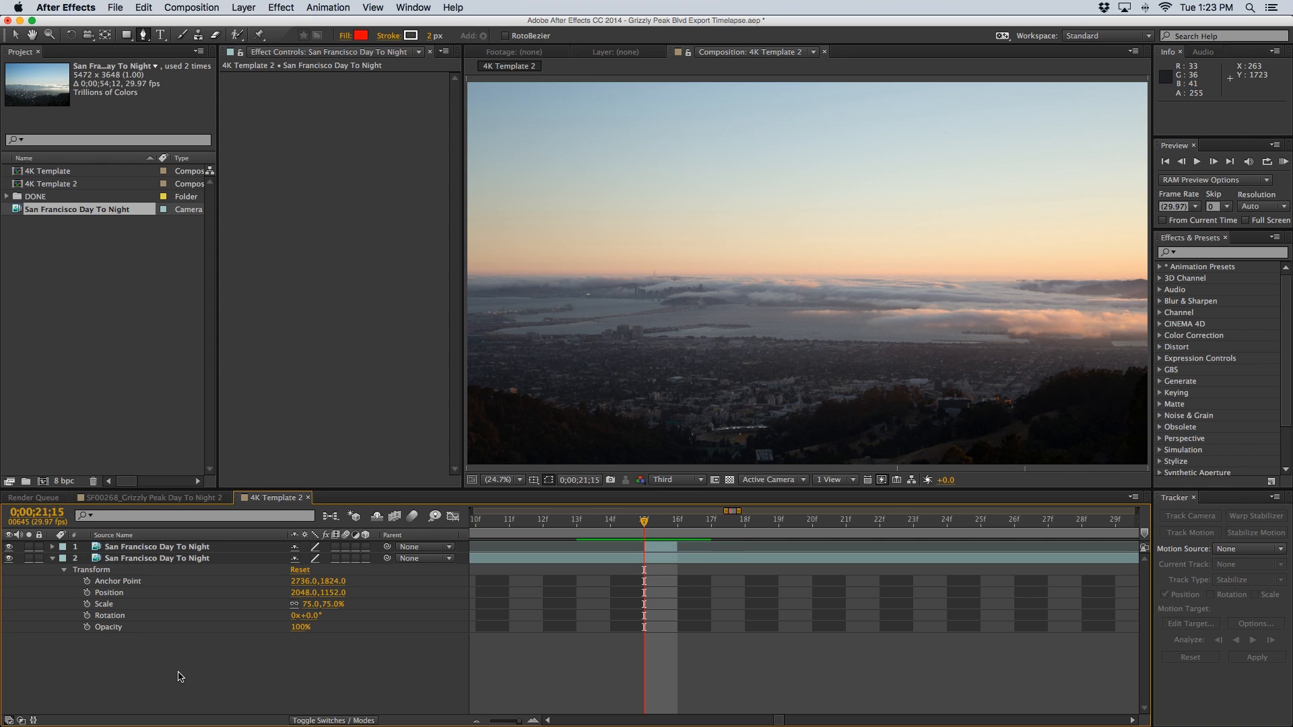
left_click(53, 558)
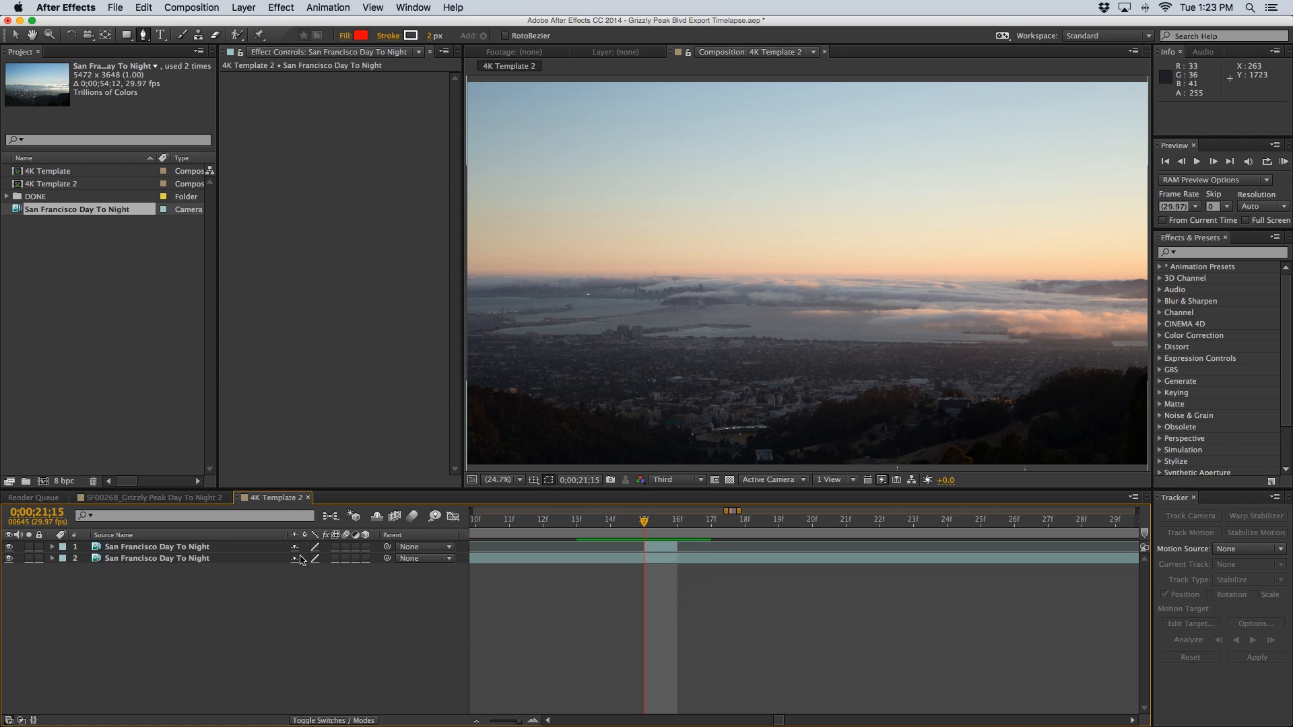
Step back and forth through the frames around 0;00;21;15 to check the masked patch
key("Page_Up")
key("Page_Down")
key("Page_Down")
key("Page_Down")
key("Page_Up")
key("Page_Up")
key("Page_Up")
key("Page_Down")
key("Page_Down")
key("Page_Down")
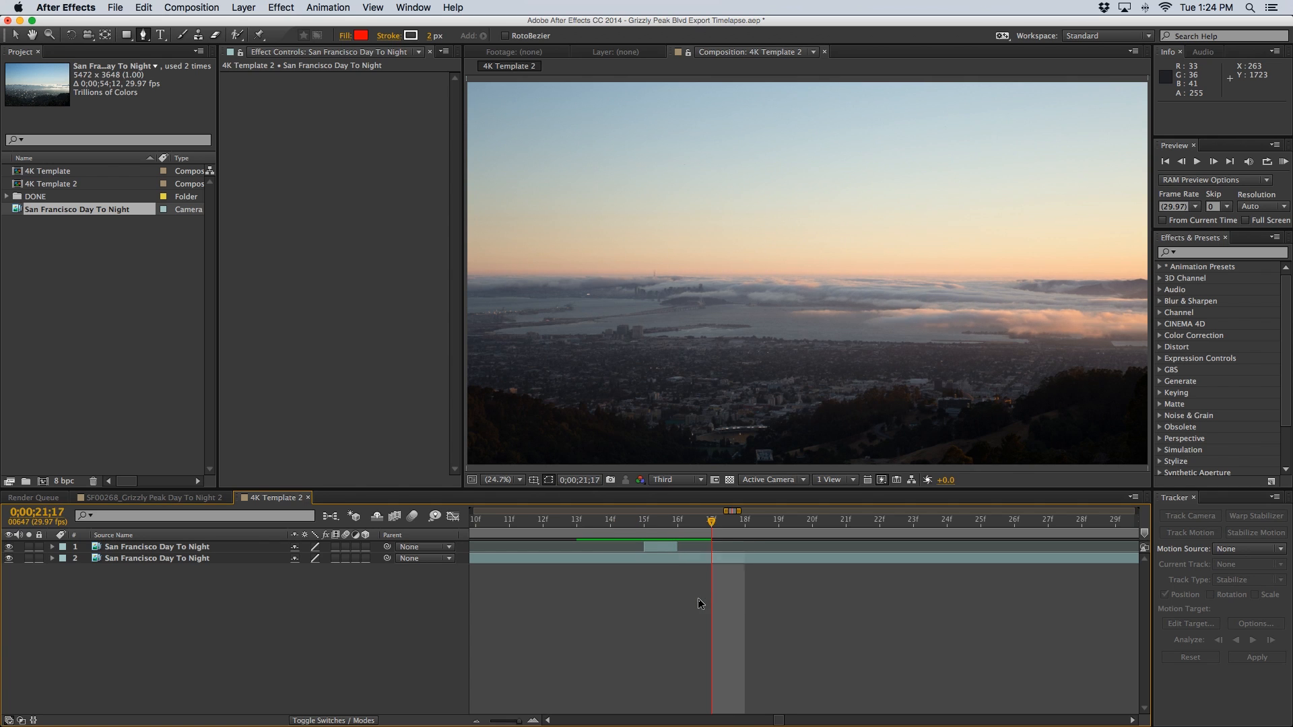
Step repeatedly through the frames from 0;00;21;14 to 0;00;21;17 to check that the masked patch blends in
key("Page_Up")
key("Page_Up")
key("Page_Up")
key("Page_Down")
key("Page_Down")
key("Page_Down")
key("Page_Up")
key("Page_Up")
key("Page_Up")
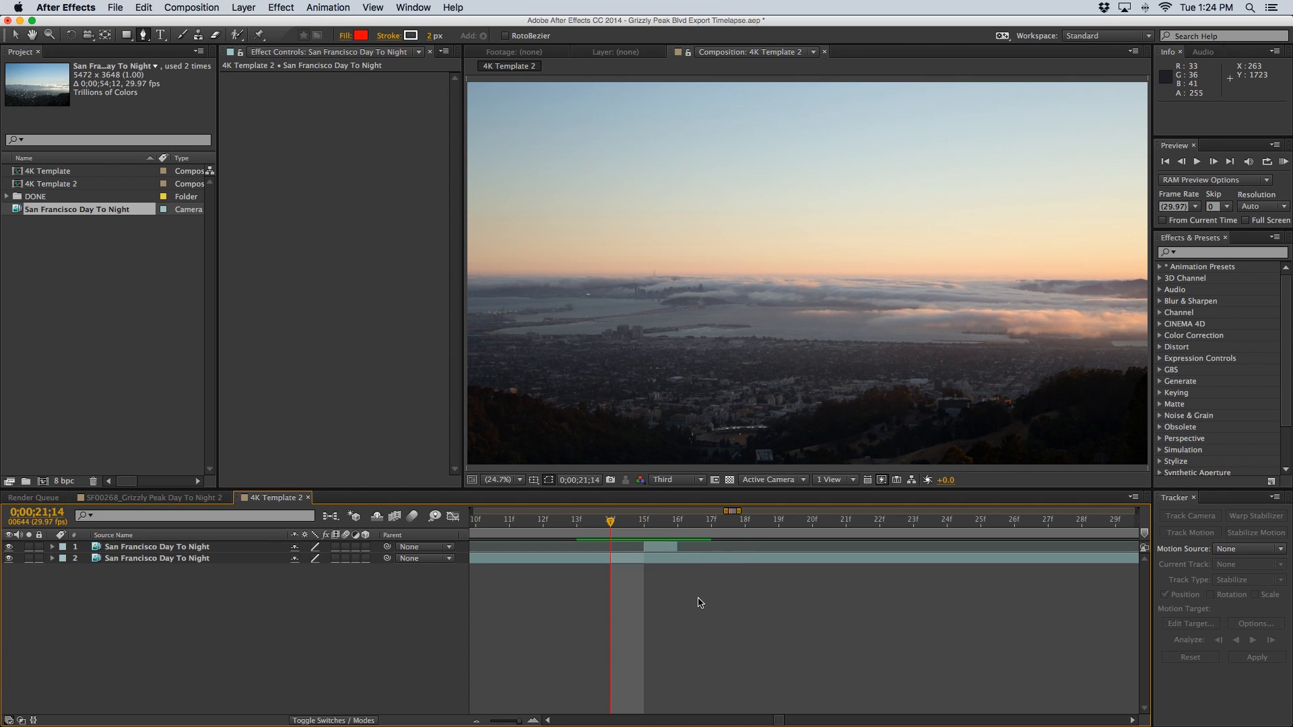
key("Page_Down")
key("Page_Down")
key("Page_Up")
key("Page_Up")
key("Page_Up")
key("Page_Down")
key("Page_Down")
Toggle the masked duplicate layer's visibility and compare the patched frame with the frames on either side
left_click(8, 547)
key("Page_Up")
key("Page_Down")
key("Page_Down")
key("Page_Down")
key("Page_Up")
key("Page_Up")
key("Page_Up")
key("Page_Down")
key("Page_Down")
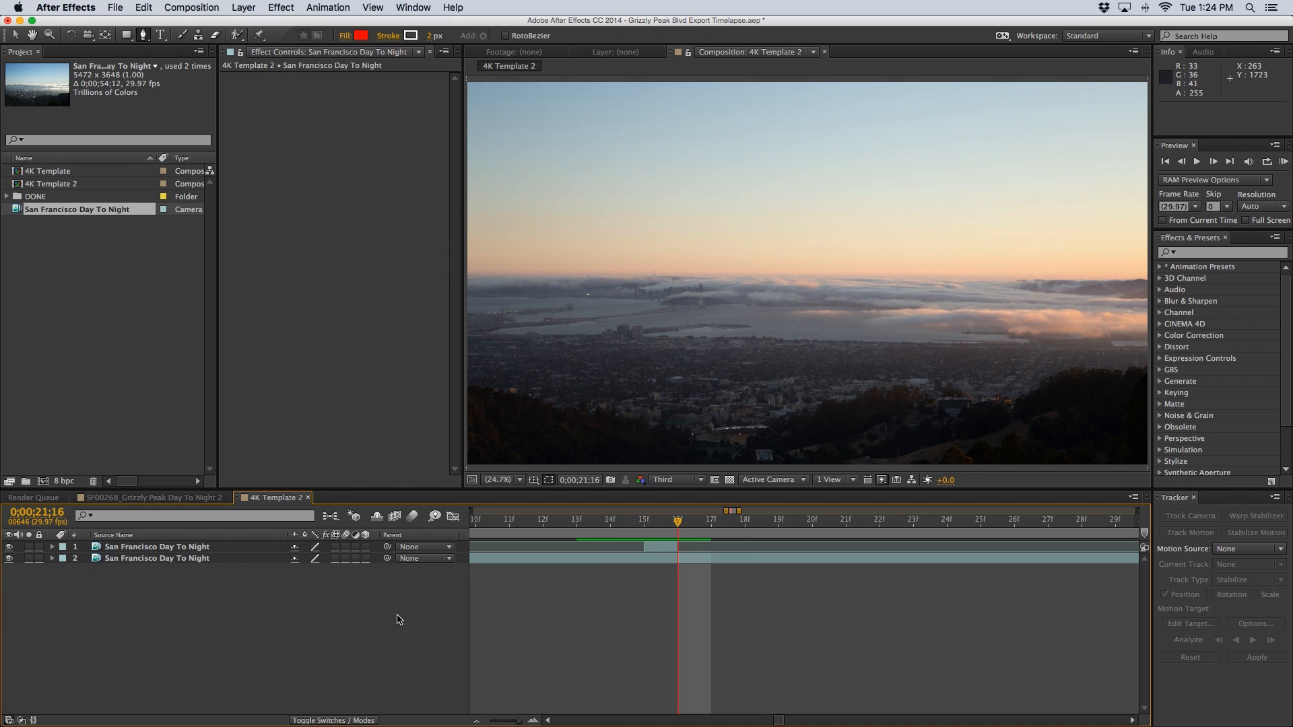
Move the current time to 0;00;07;25 and duplicate the full-length San Francisco Day To Night layer
key("minus")
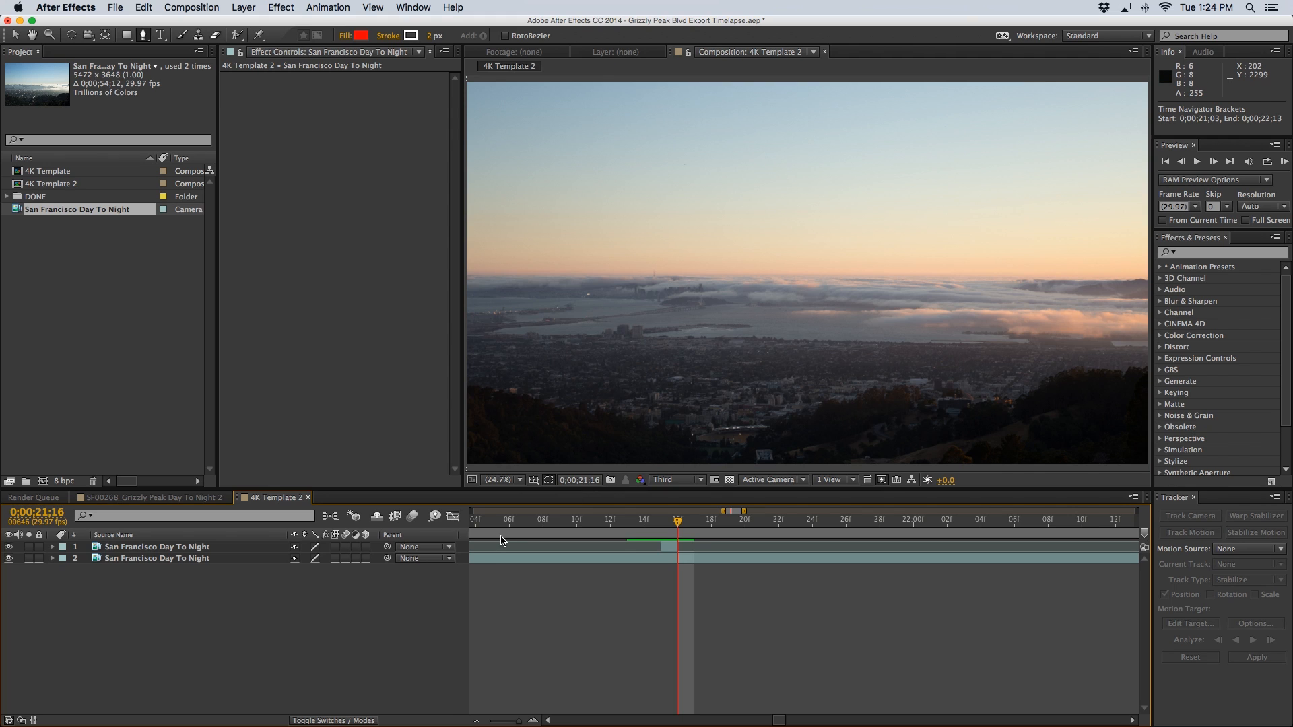
key("minus")
key("minus")
key("minus")
key("minus")
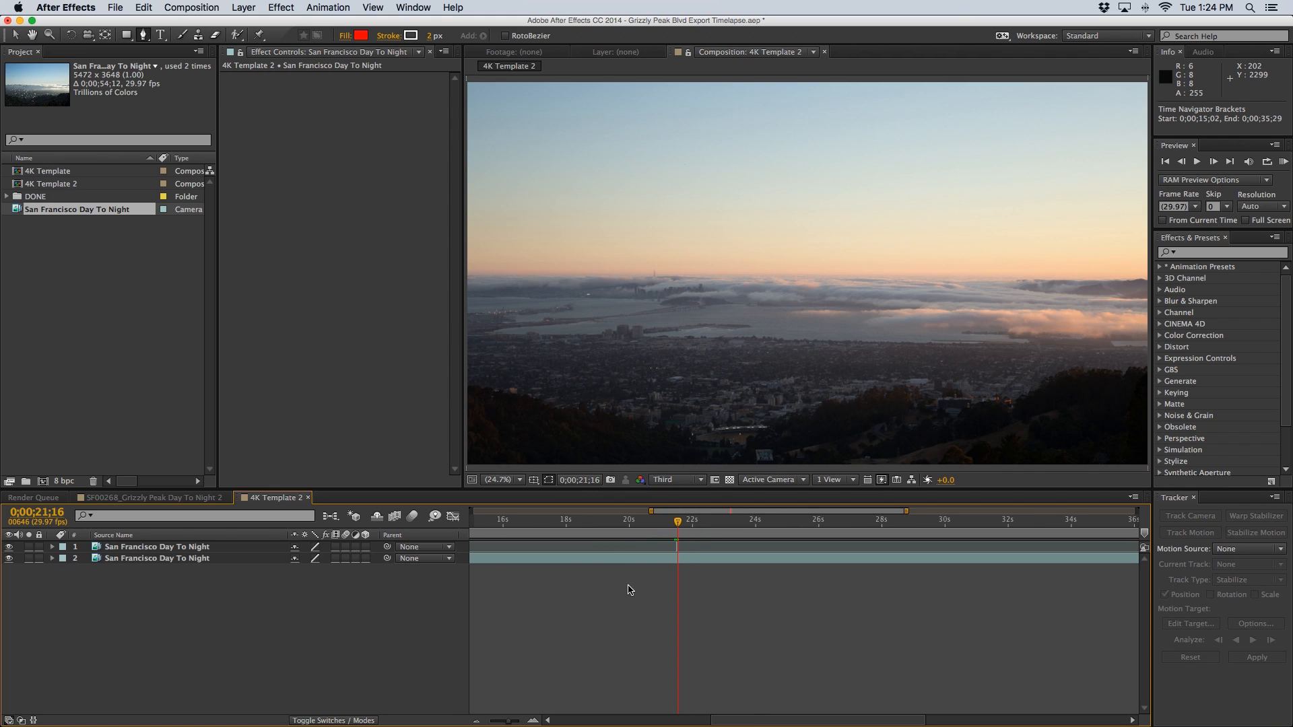
scroll(627, 580, "left", 6)
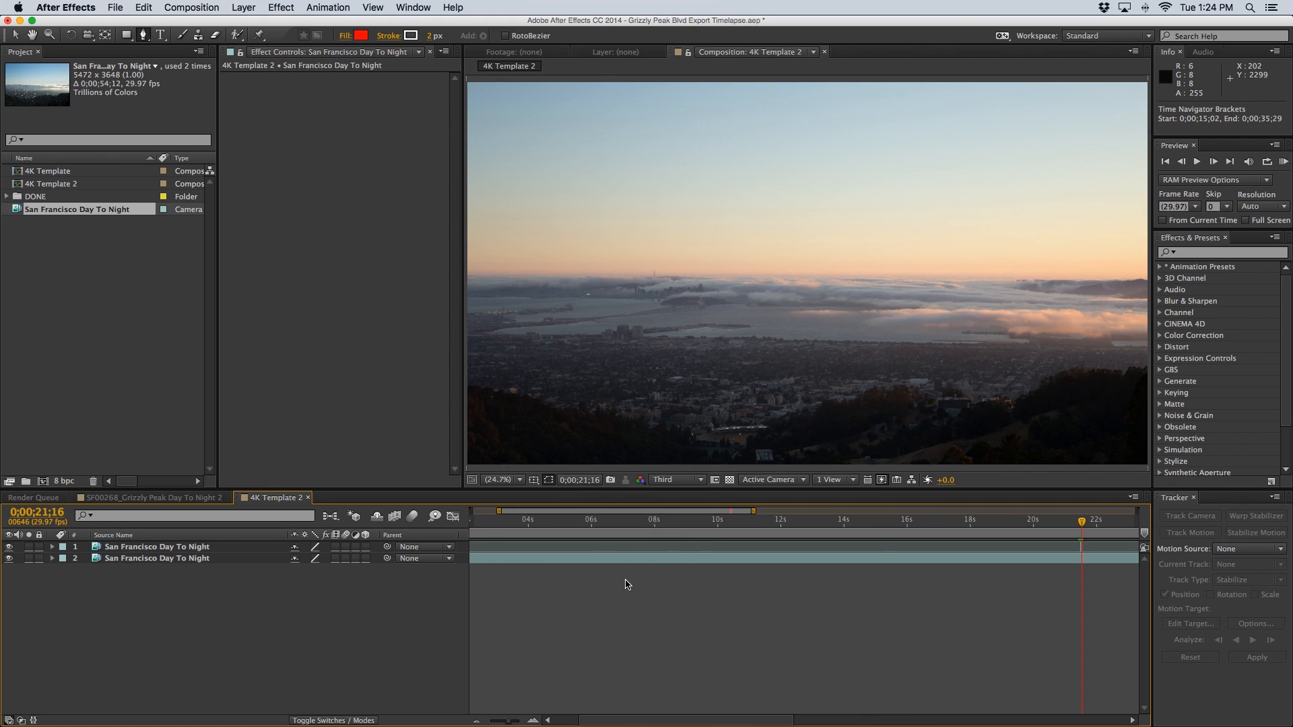
left_click(653, 528)
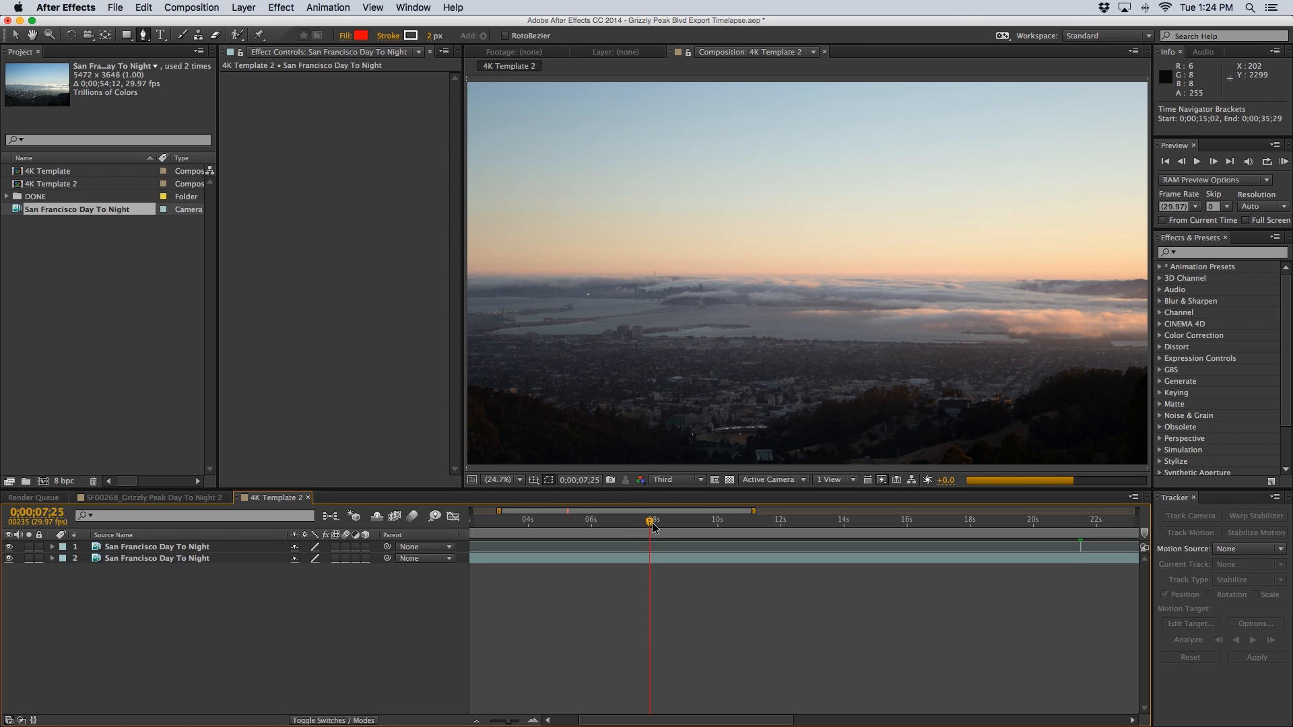
left_click(177, 560)
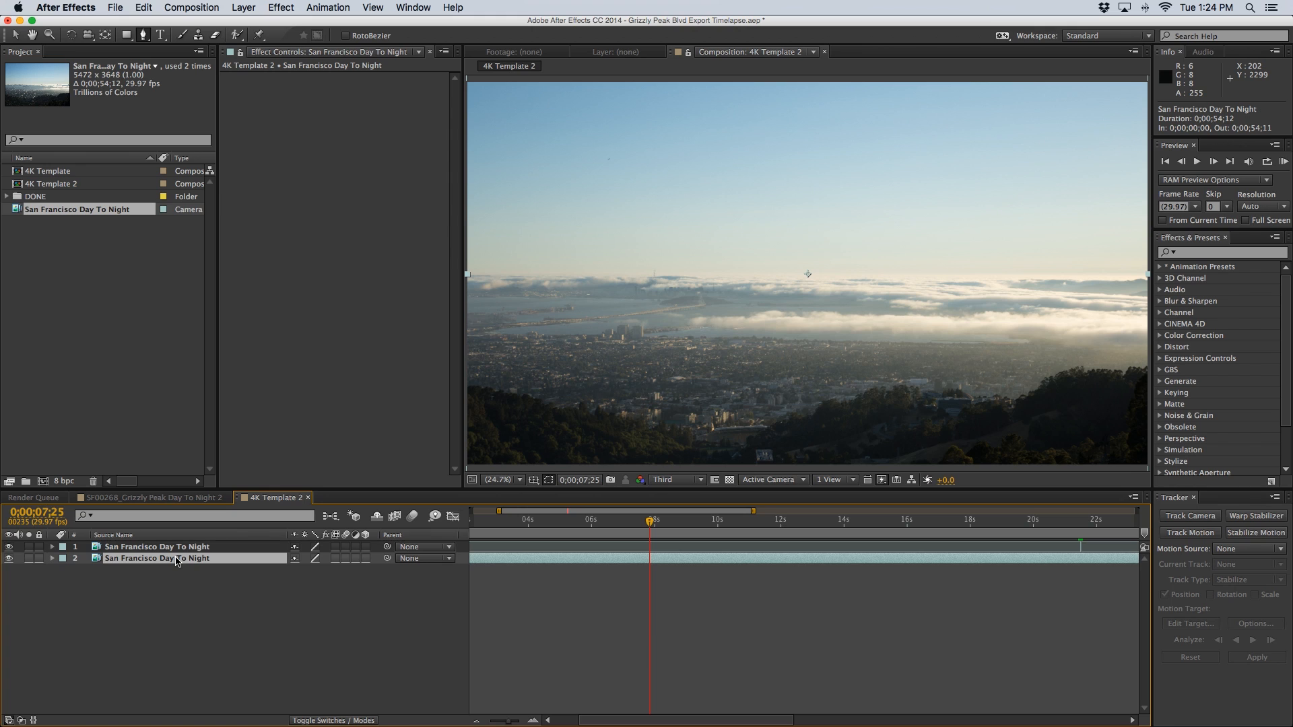
key("super+d")
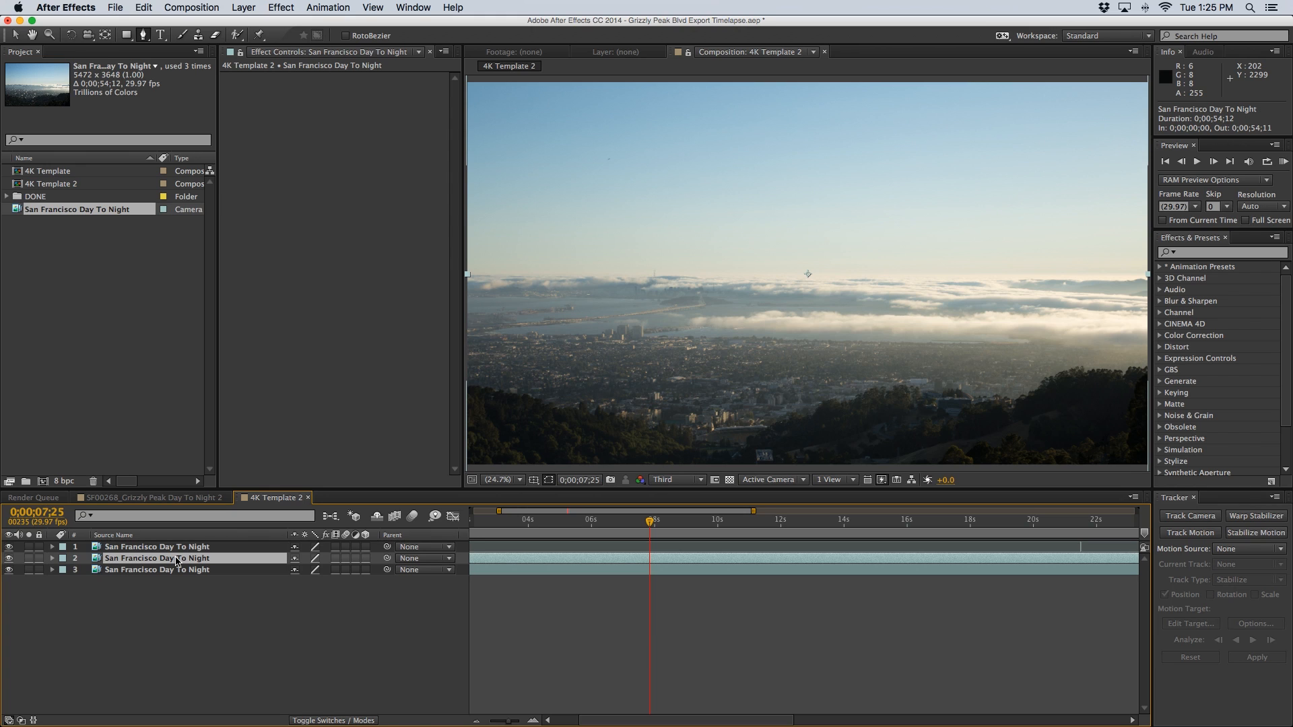
Trim the new duplicate's end and the bottom layer's start roughly to the current time, so the two meet there
key("minus")
key("minus")
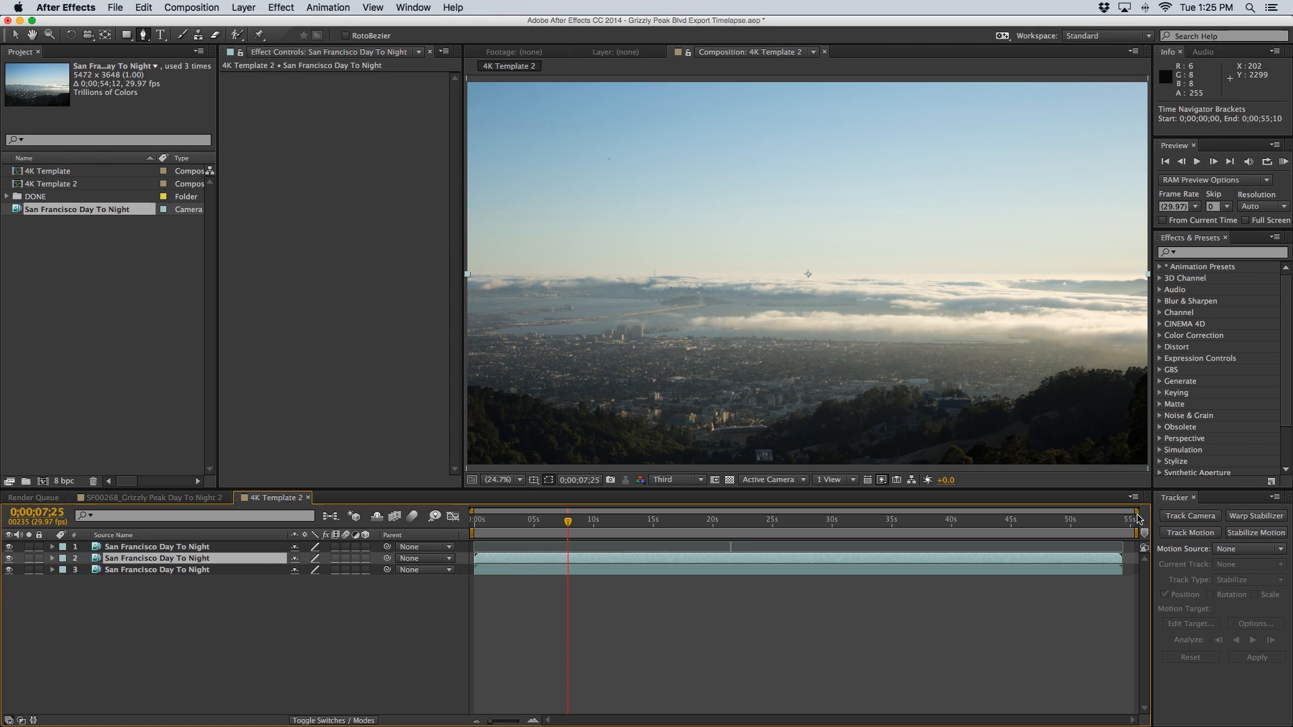
left_click_drag(1121, 558, 566, 556)
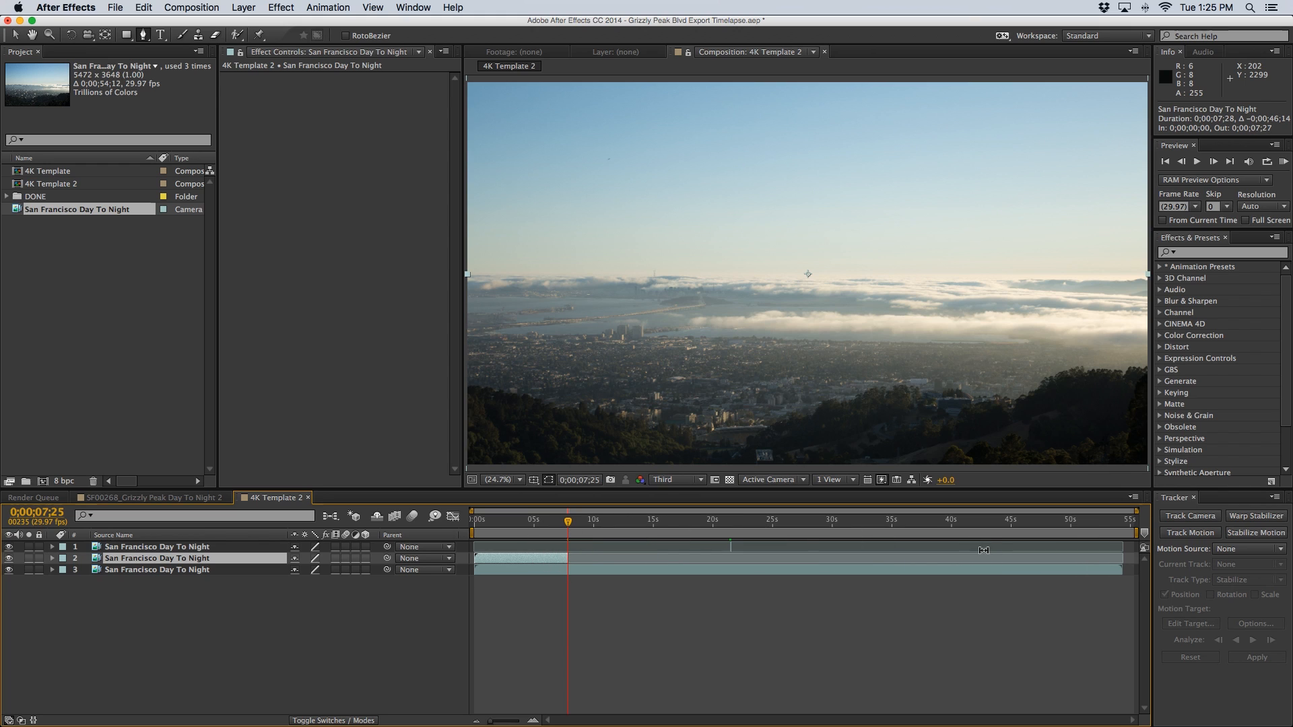
left_click(479, 571)
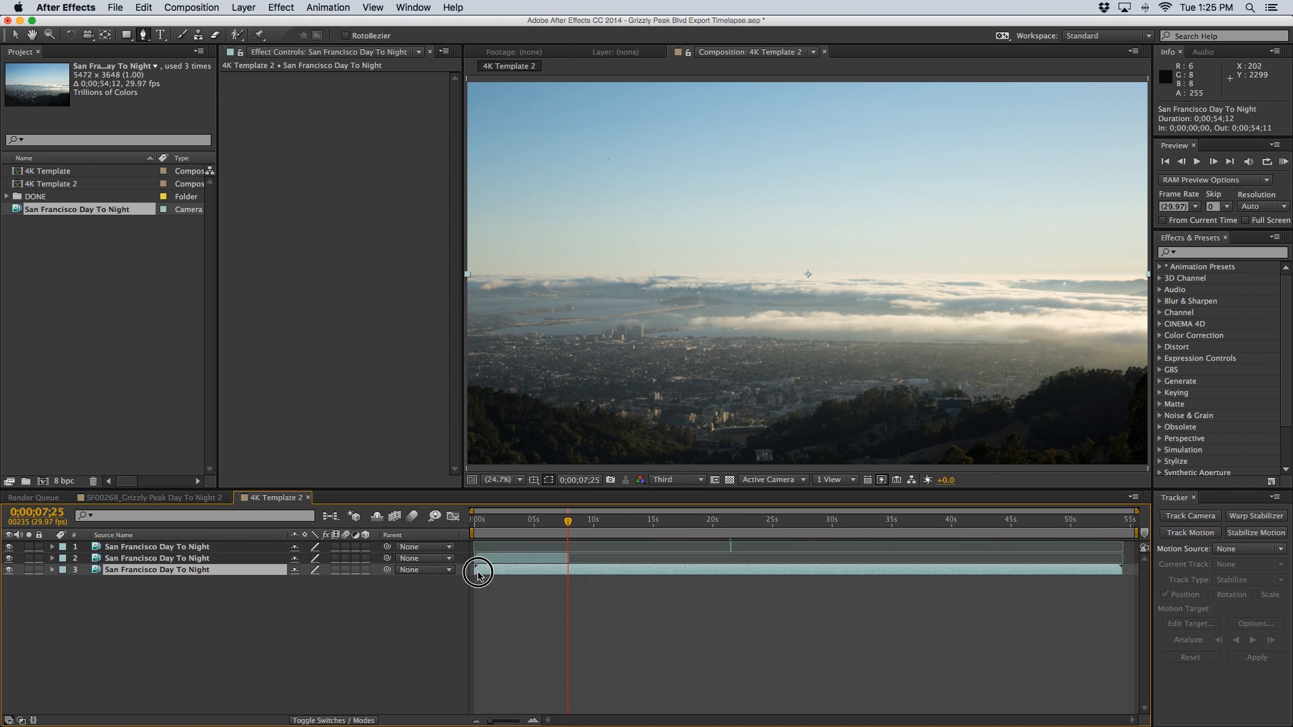
left_click_drag(479, 571, 569, 574)
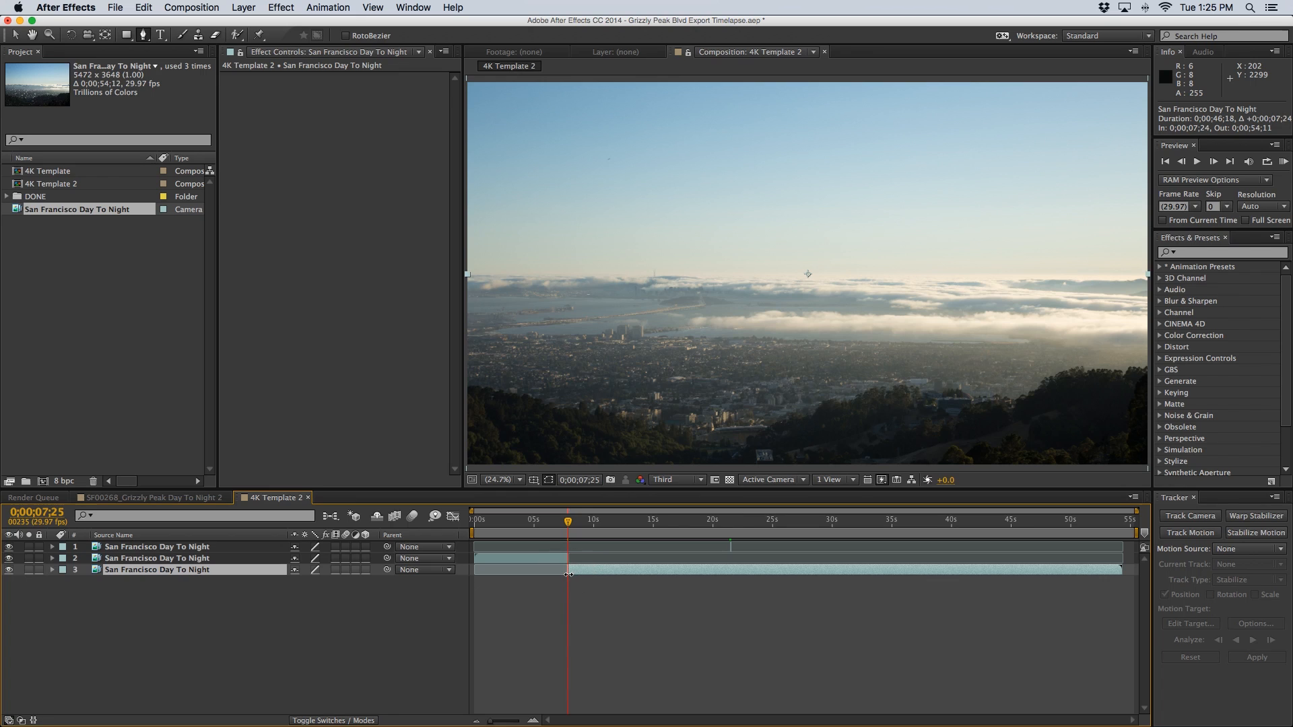
Fine-tune the cut so the duplicate ends at 0;00;07;24 and the bottom layer starts at 0;00;07;25
key("=")
key("=")
key("=")
key("=")
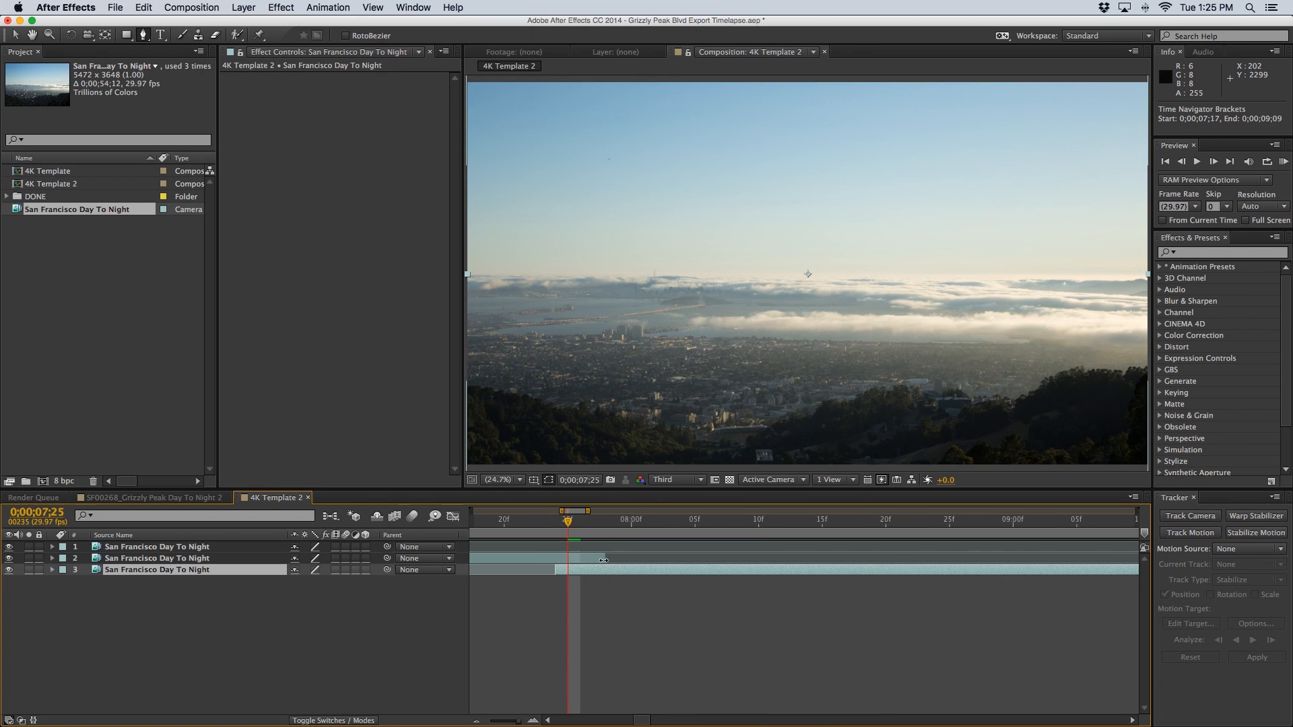
left_click(582, 562)
left_click_drag(581, 562, 561, 562)
key("super+z")
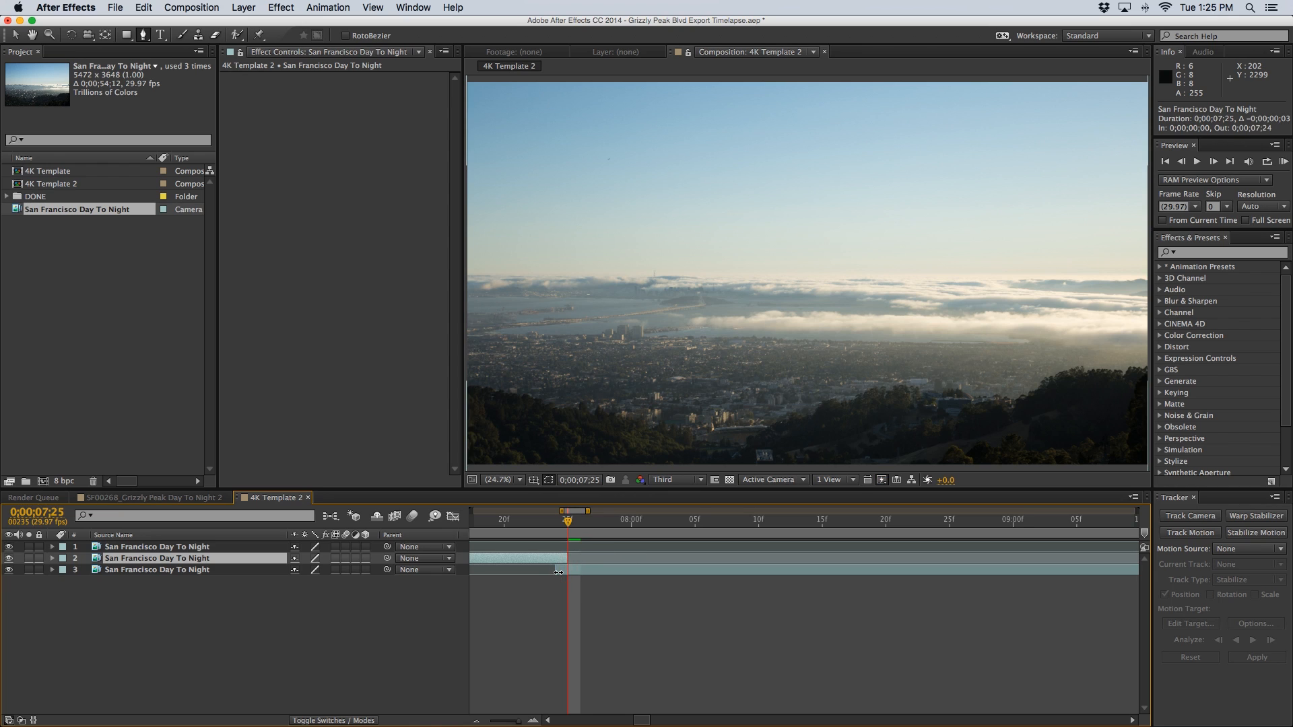
left_click(562, 572)
left_click_drag(563, 572, 568, 572)
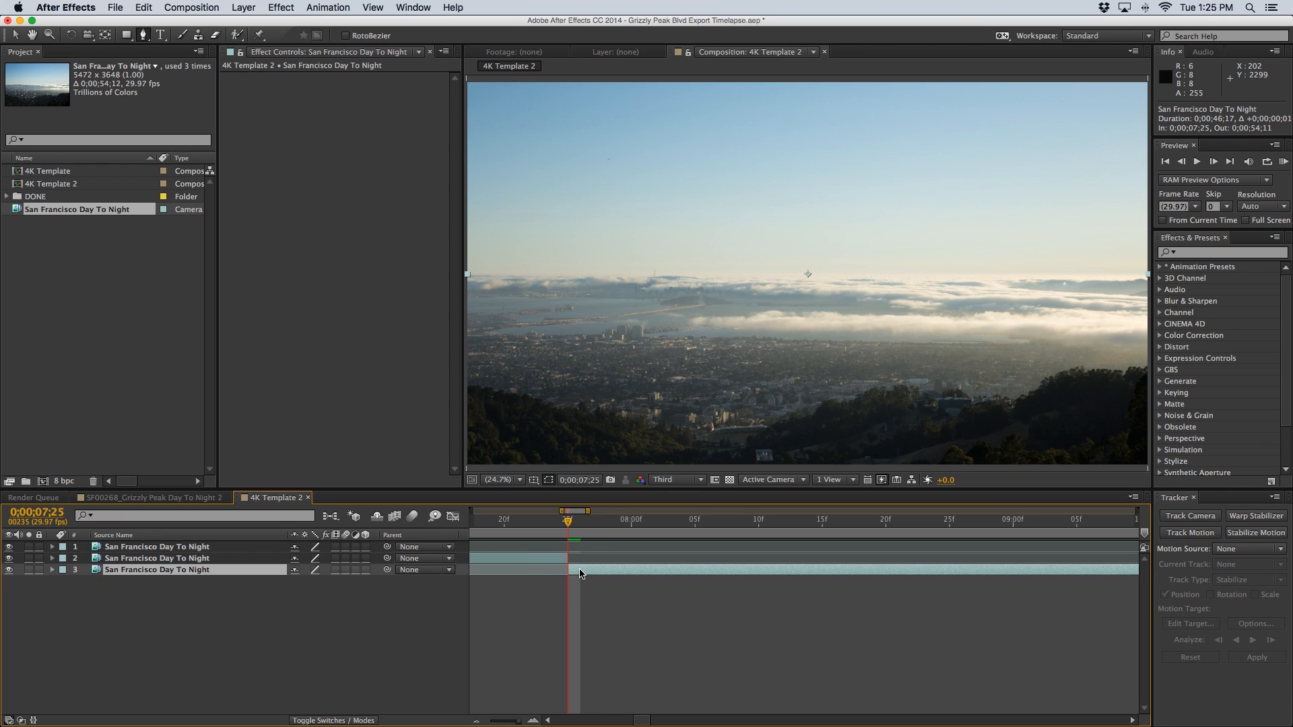
Step through the frames from 0;00;07;21 to 0;00;07;25 to examine the cut between the two layers
scroll(581, 573, "up", 3)
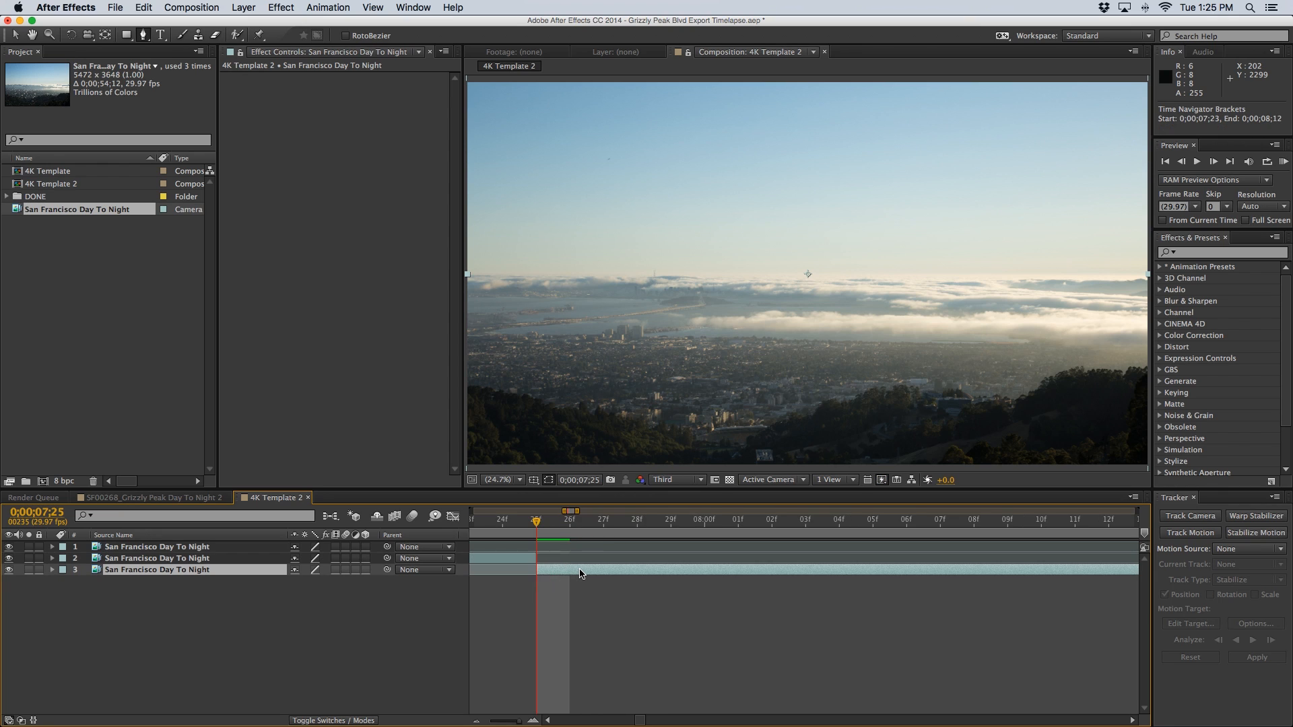
scroll(581, 573, "left", 3)
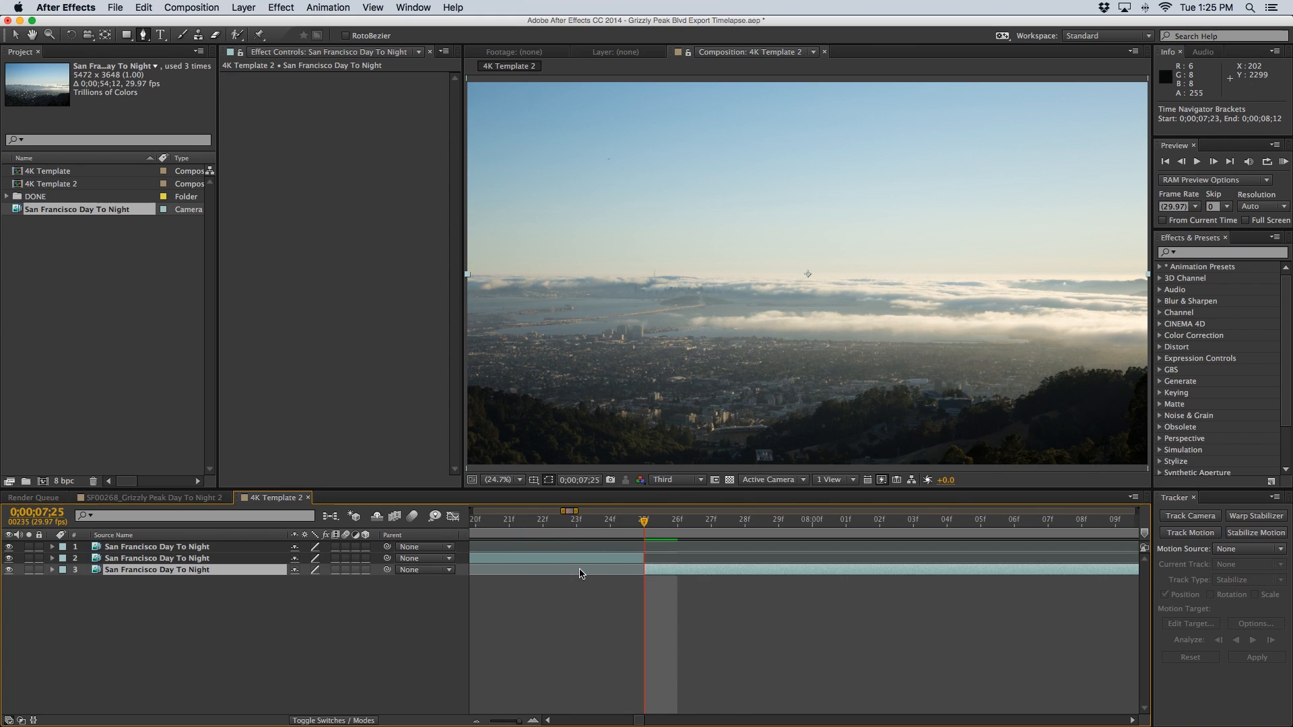
left_click(610, 523)
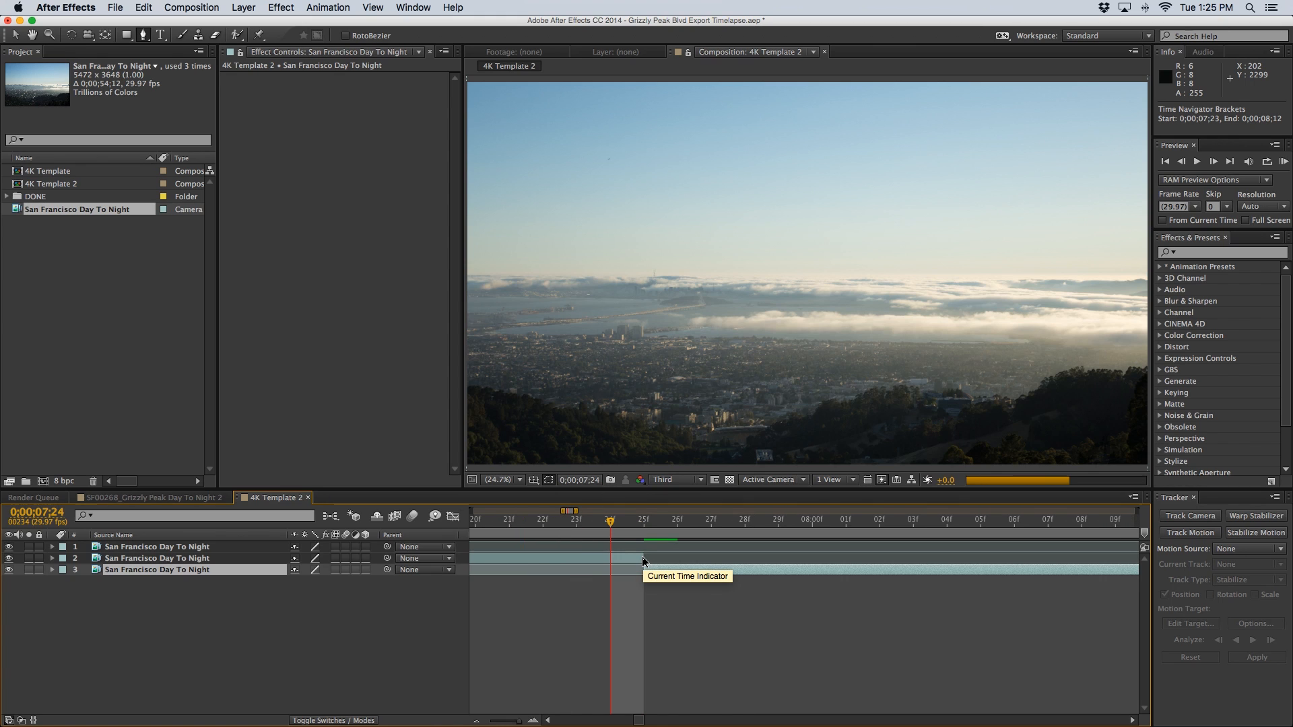
mouse_move(642, 560)
left_mouse_down()
mouse_move(614, 562)
mouse_move(638, 571)
left_mouse_up()
key("minus")
key("minus")
key("minus")
left_click_drag(609, 521, 597, 522)
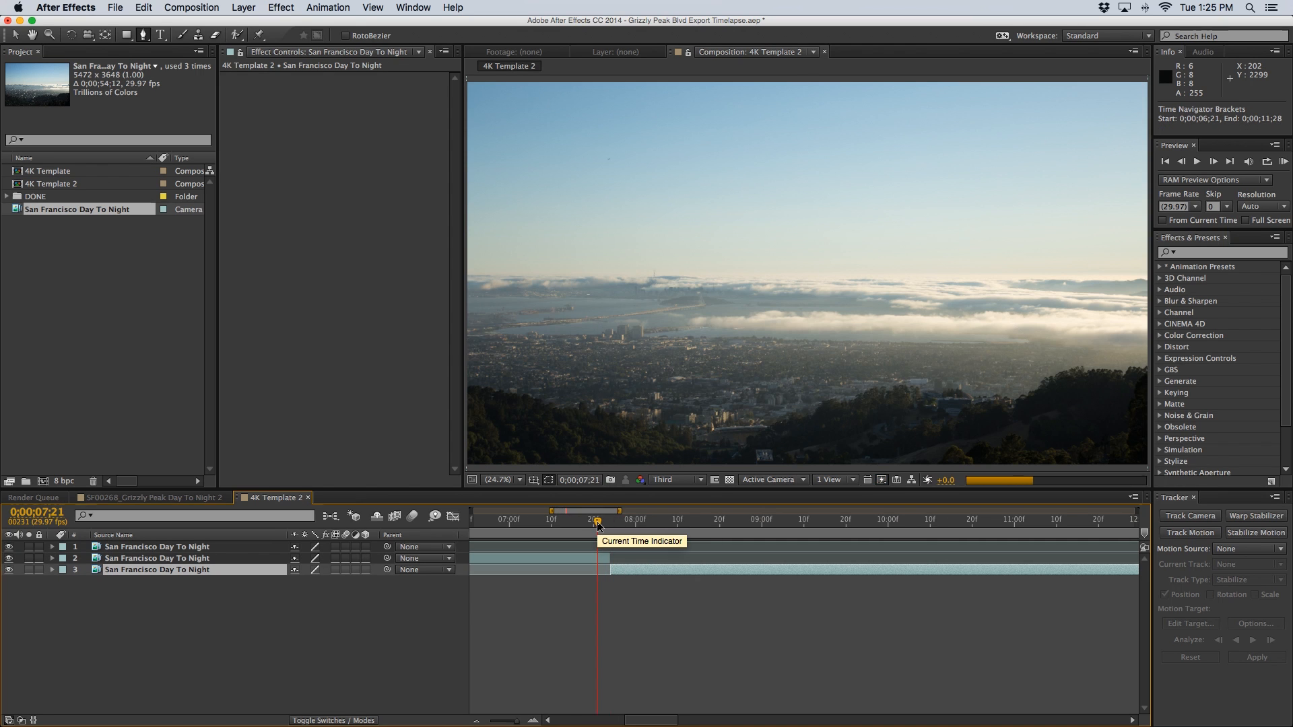
key("Page_Up")
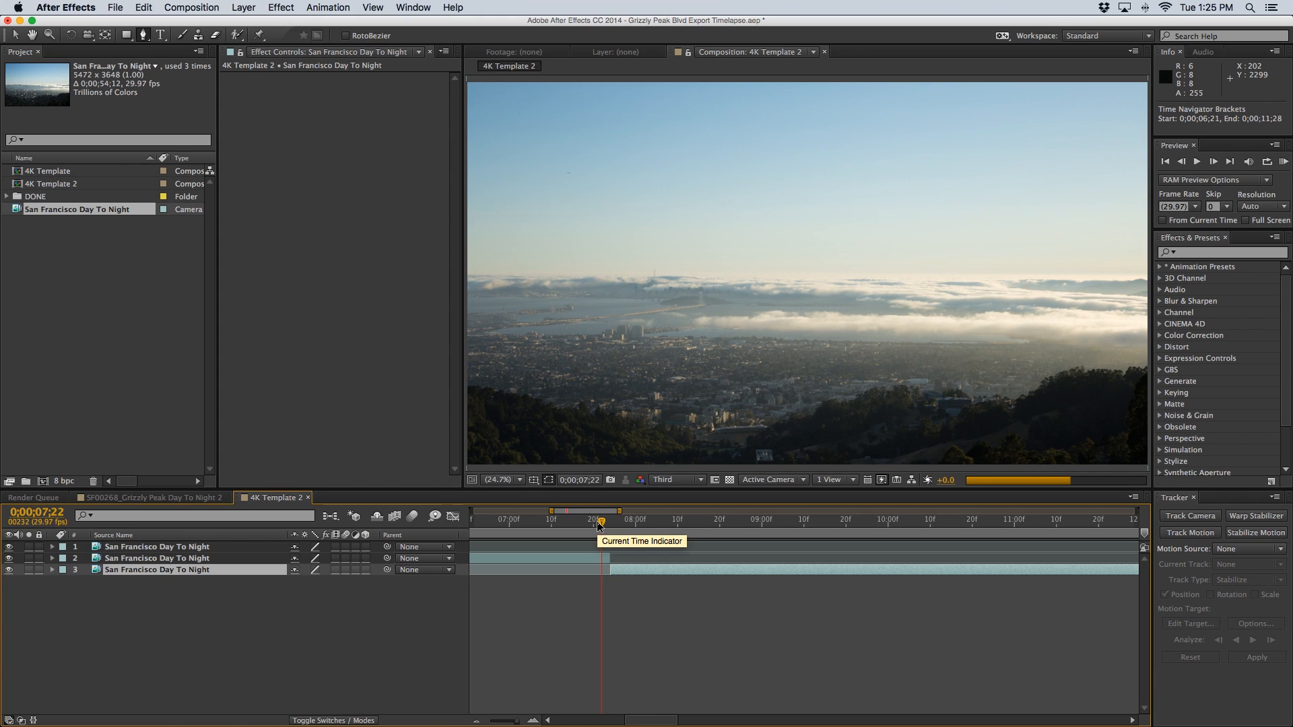
key("Page_Down")
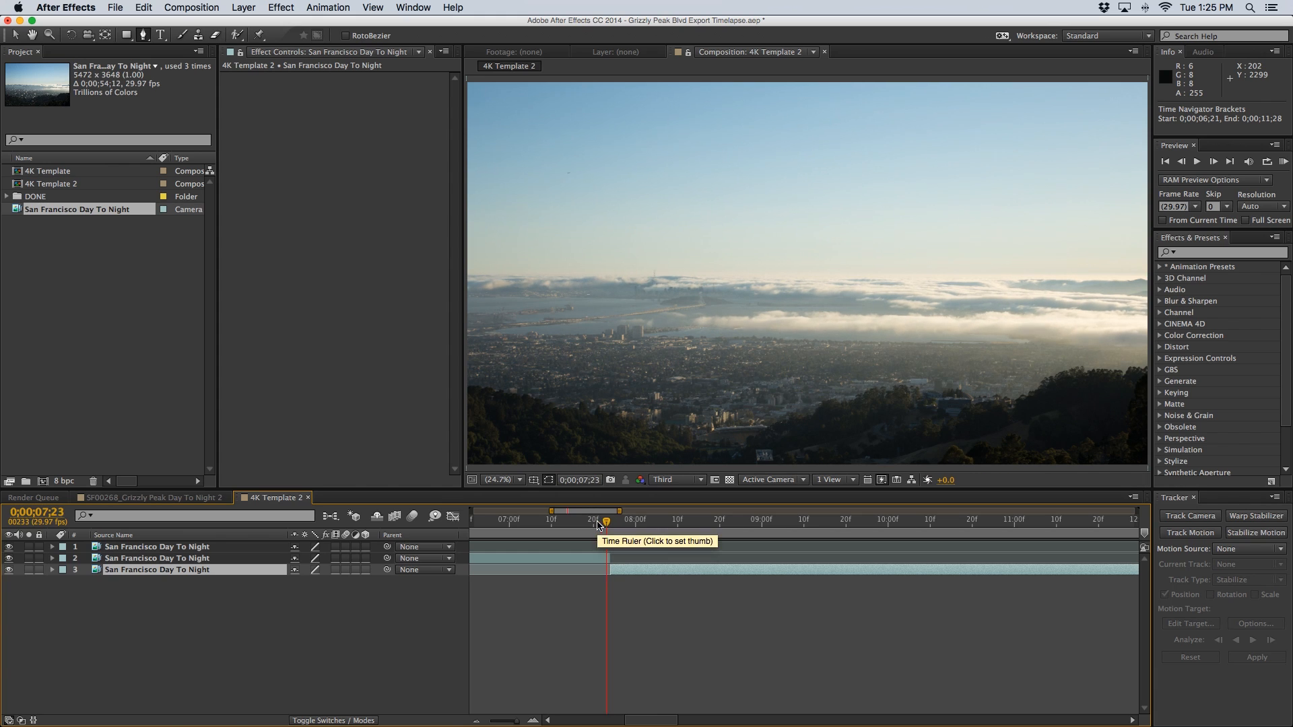
key("Page_Down")
key("Page_Down")
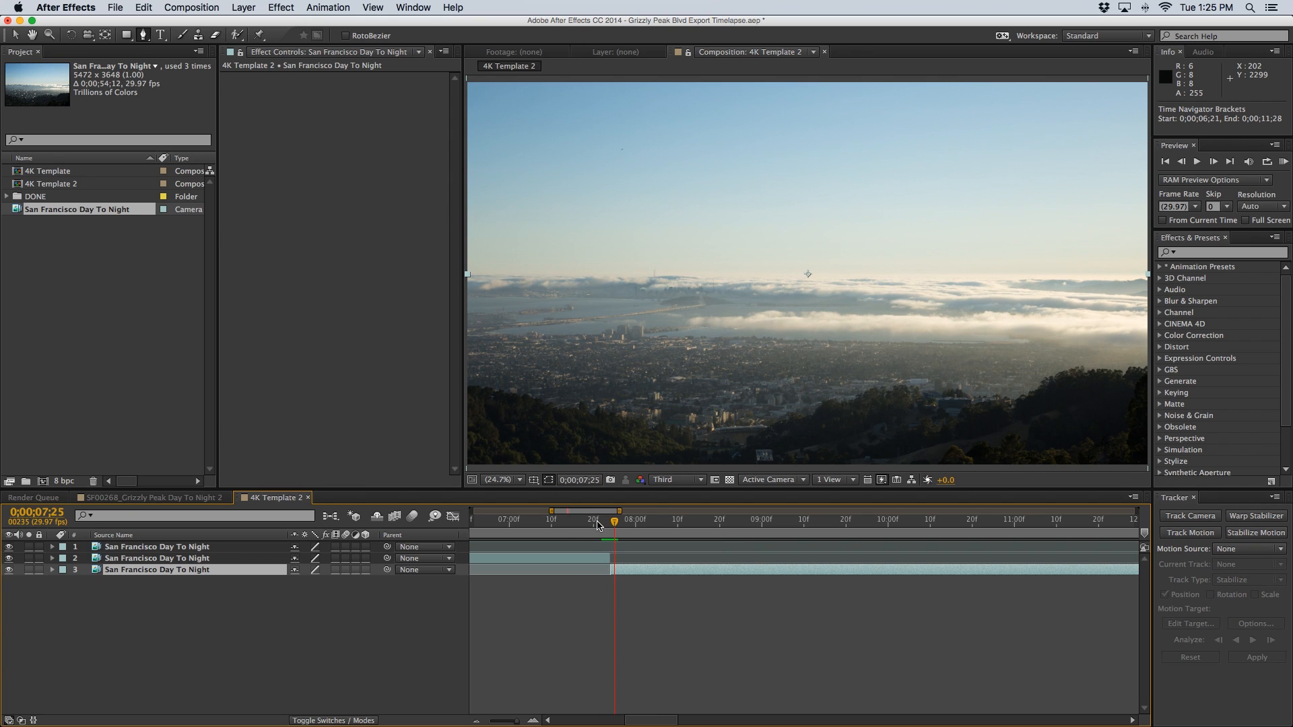
key("Page_Up")
key("Page_Up")
key("Page_Down")
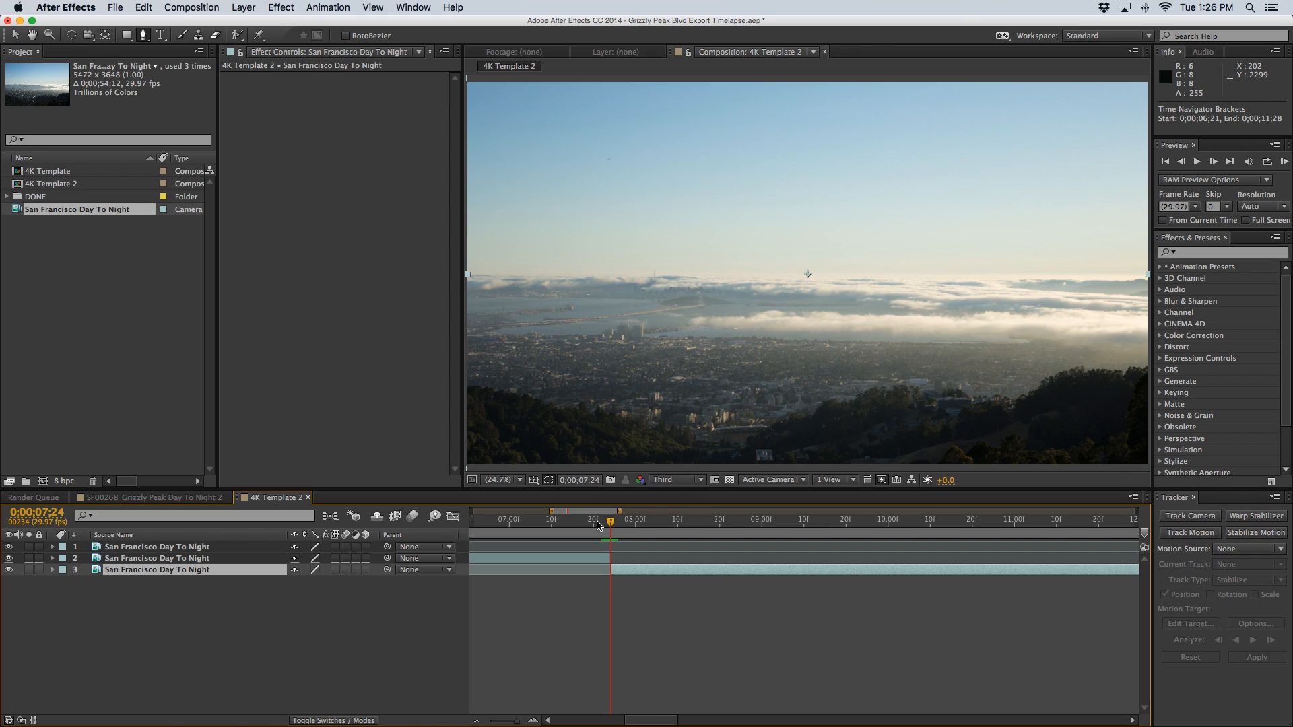
Set the work area end to 0;00;54;10, at the end of the footage, and move the current time there
key("minus")
key("minus")
key("minus")
key("minus")
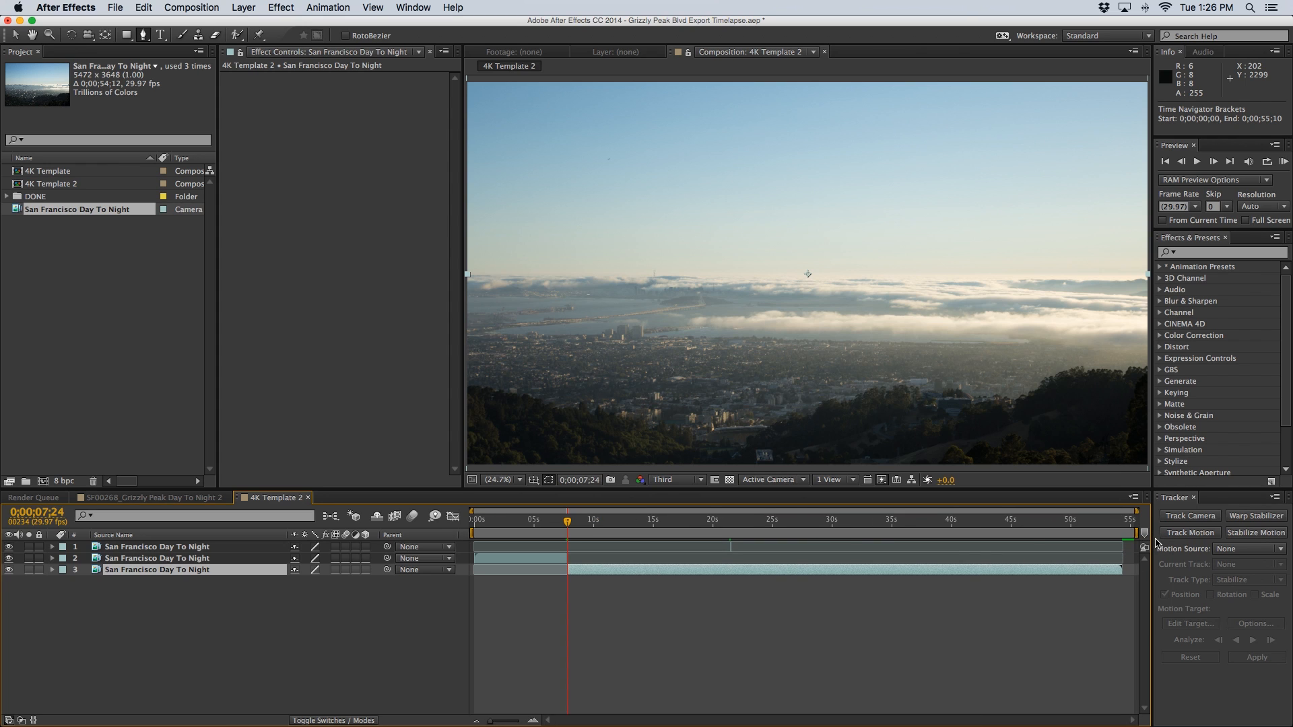
left_click_drag(1137, 533, 1124, 534)
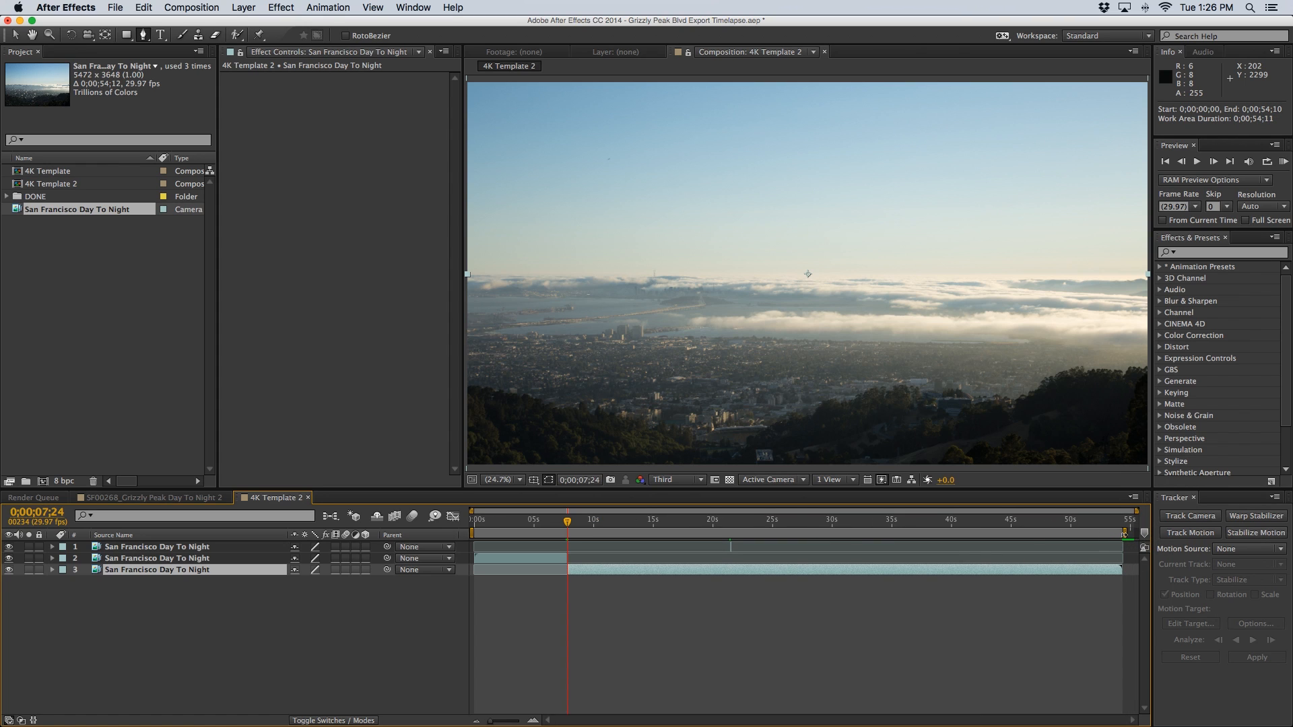
left_click(1121, 527)
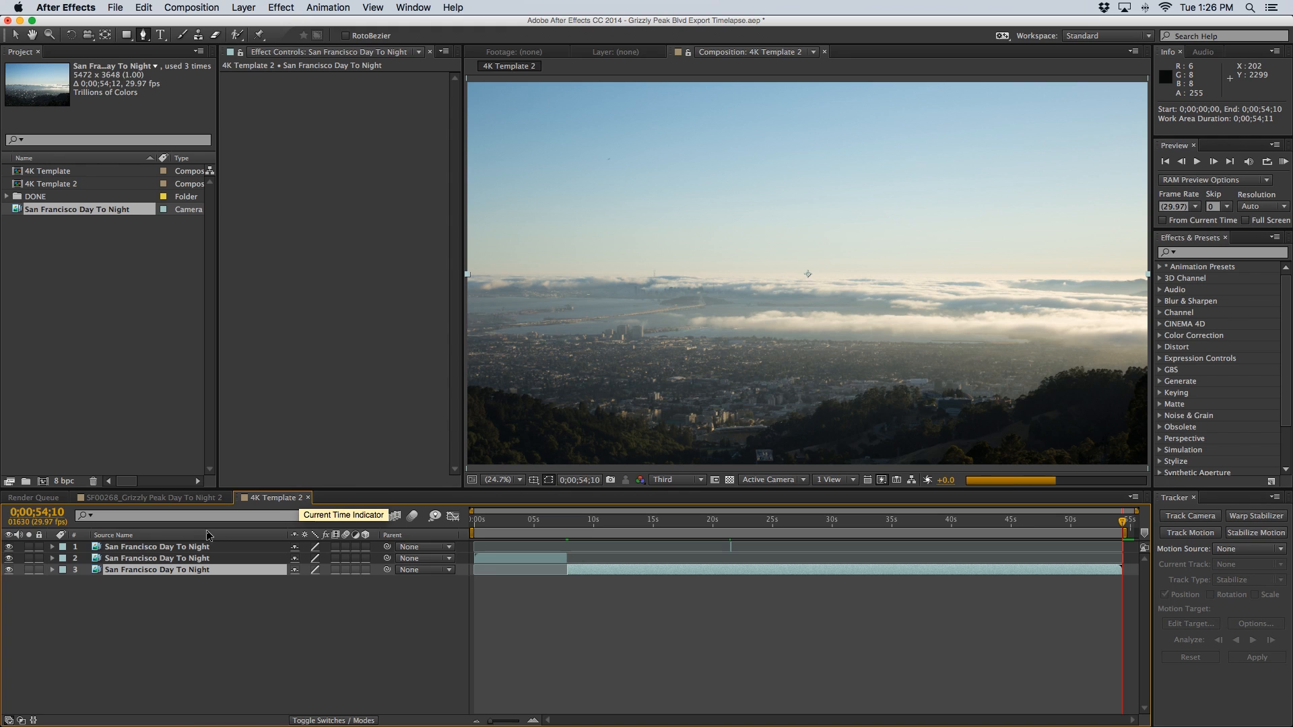
Create a new composition from 4K Template 2, nesting it as a layer
left_click(54, 185)
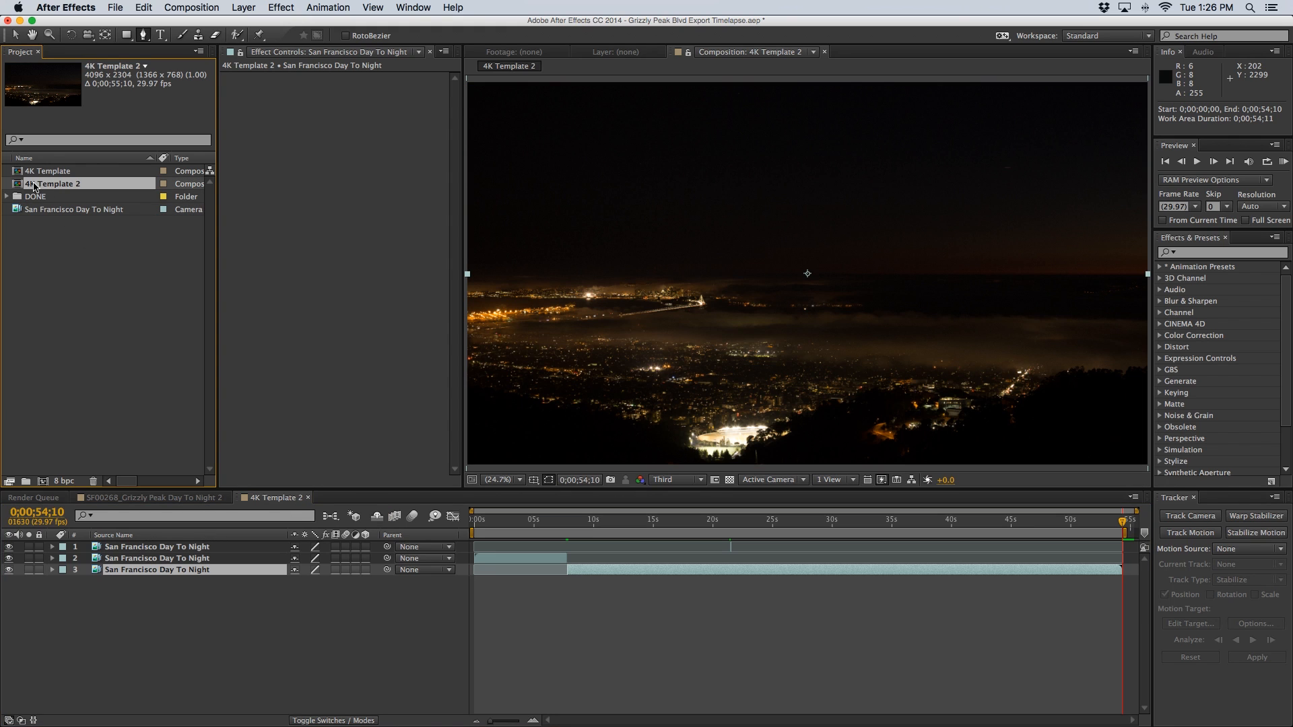
left_click_drag(34, 186, 43, 481)
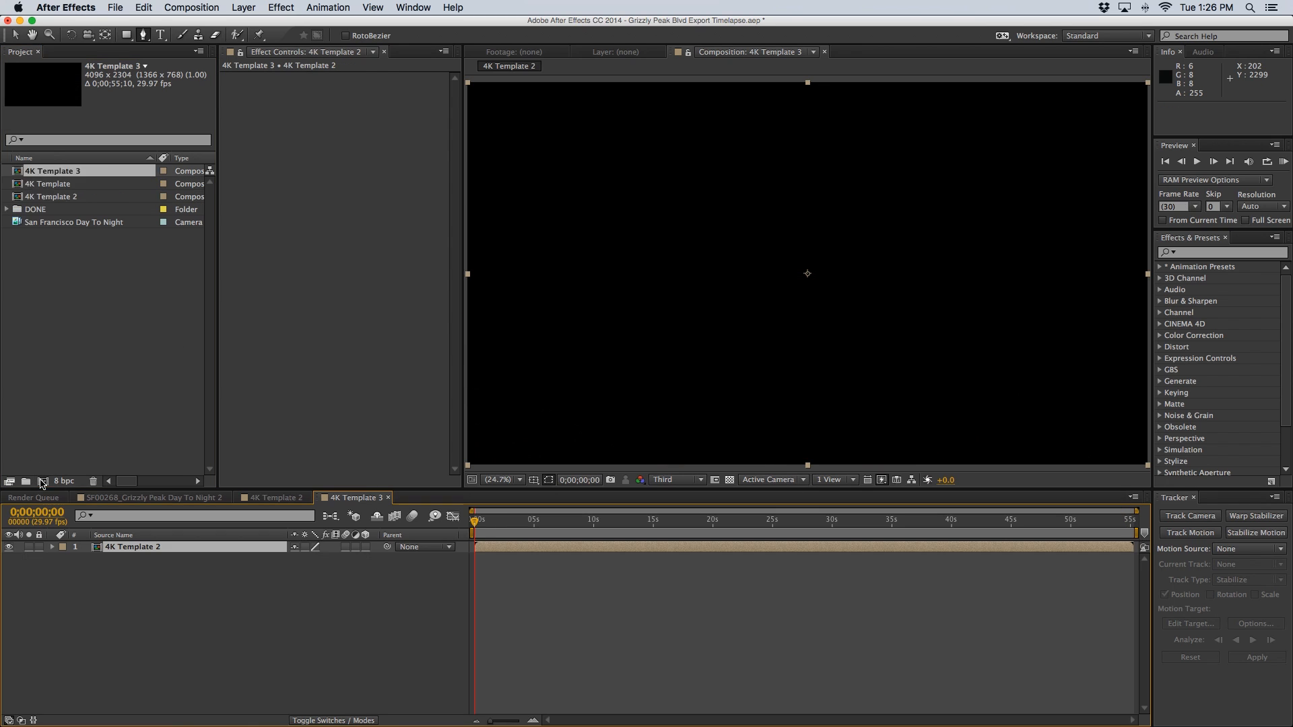
Time-stretch the nested 4K Template 2 layer to a duration of 0;00;30;00 and shorten the work area to end at 0;00;29;25
right_click(147, 551)
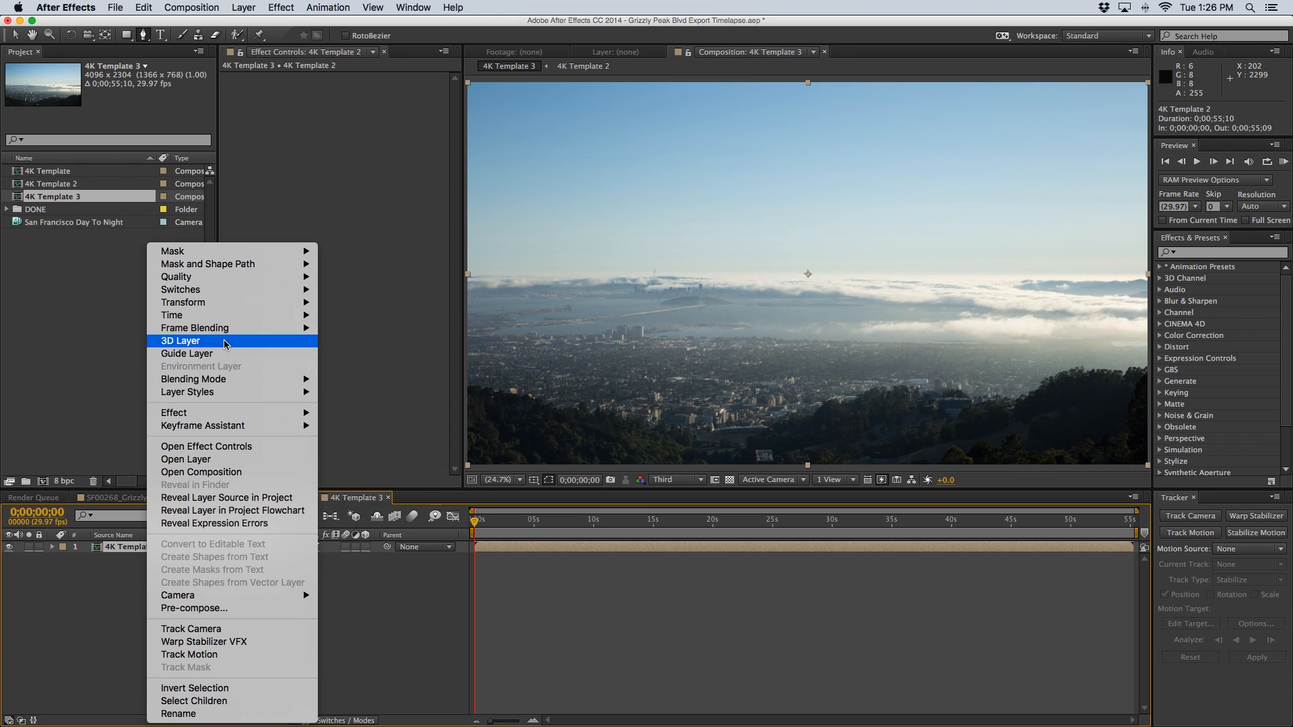
mouse_move(222, 317)
left_click(374, 342)
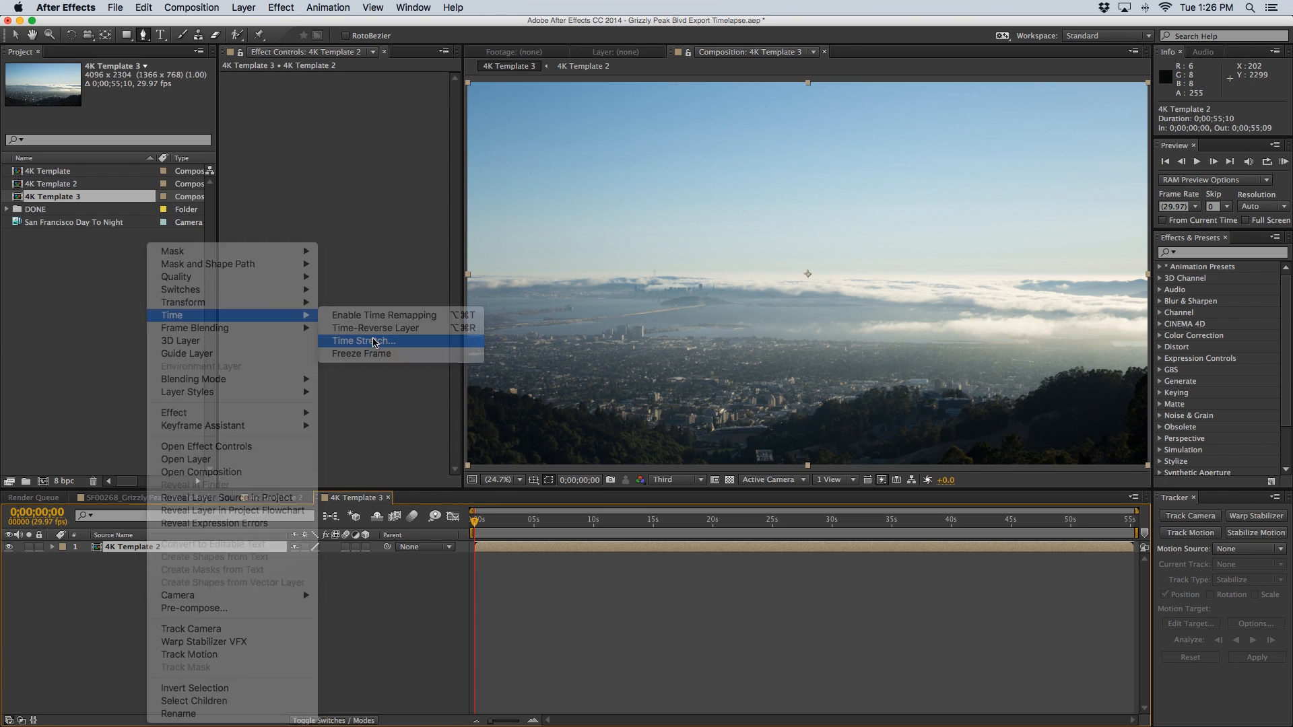
left_click(628, 352)
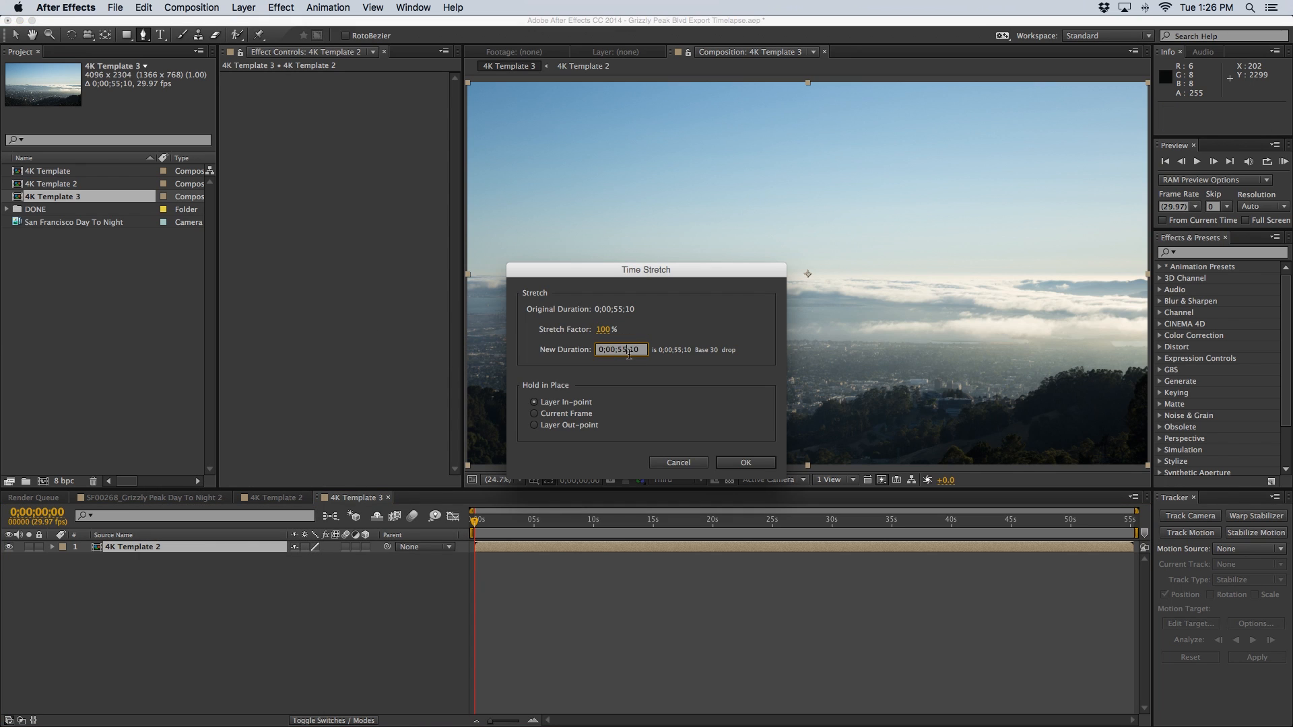
key("BackSpace")
key("BackSpace")
type("30")
left_click(633, 350)
key("BackSpace")
left_click(747, 464)
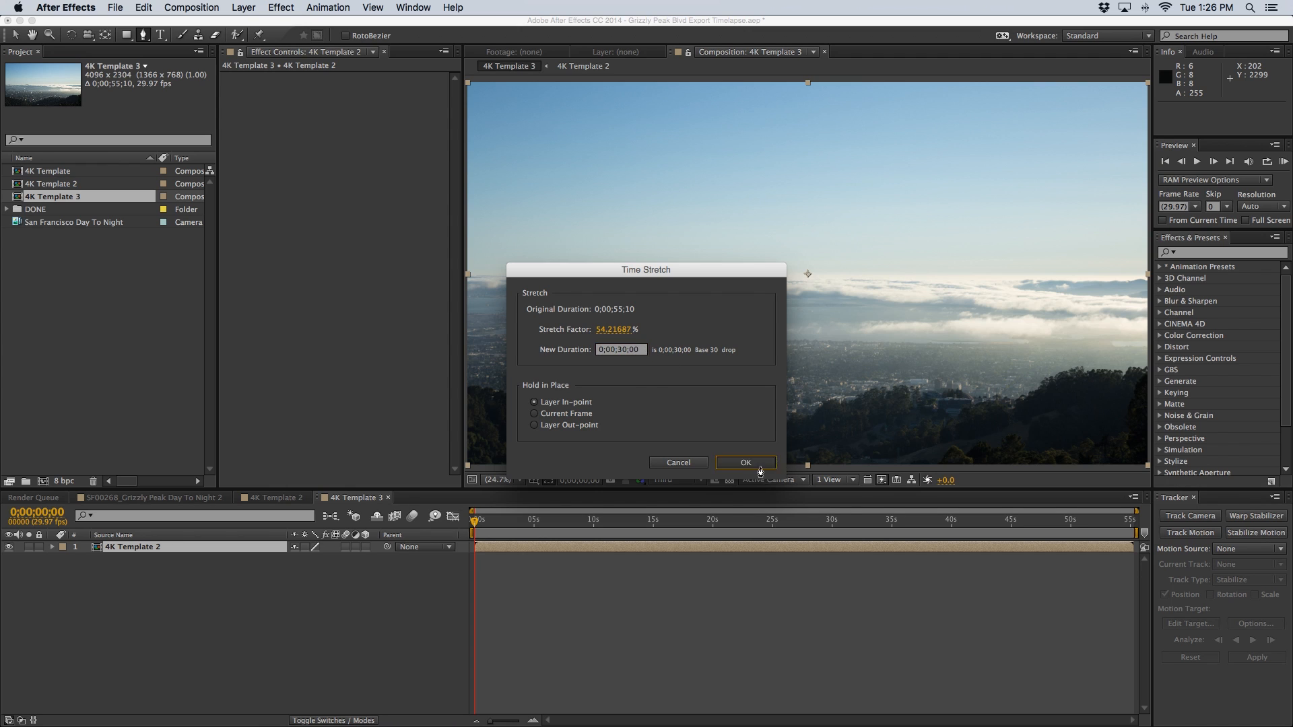
left_click_drag(1137, 533, 833, 531)
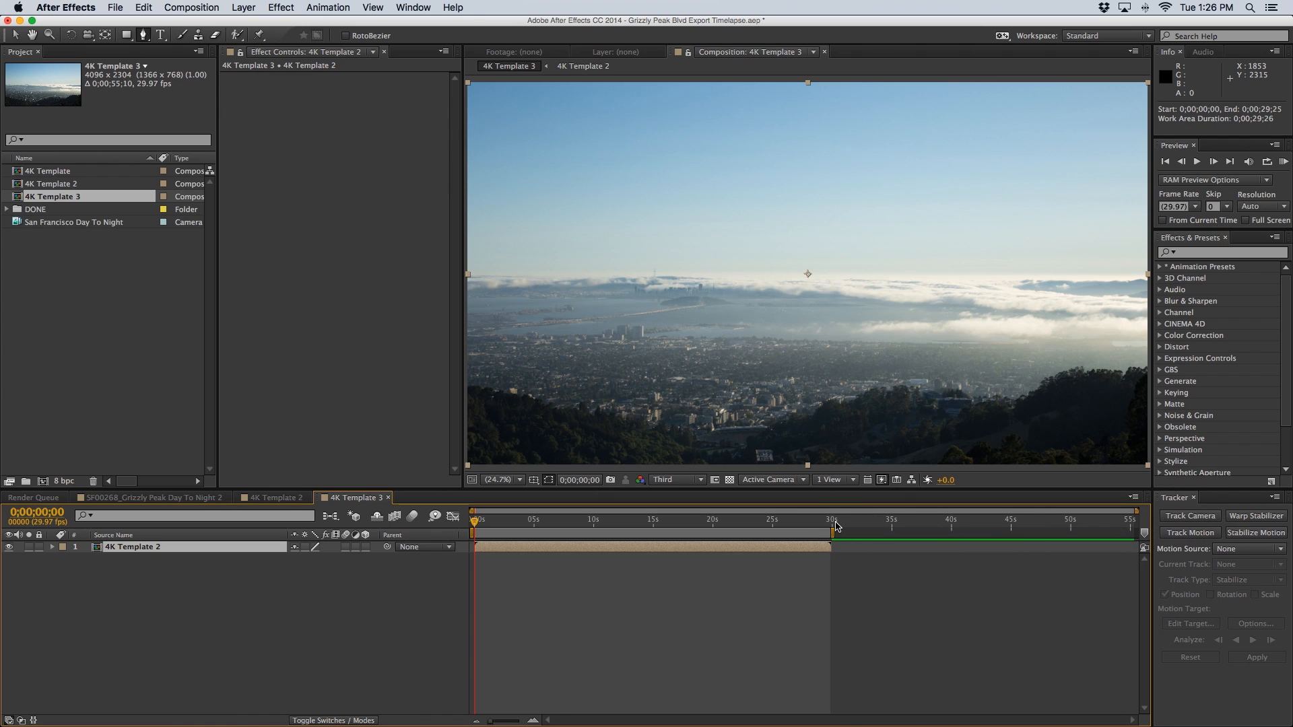